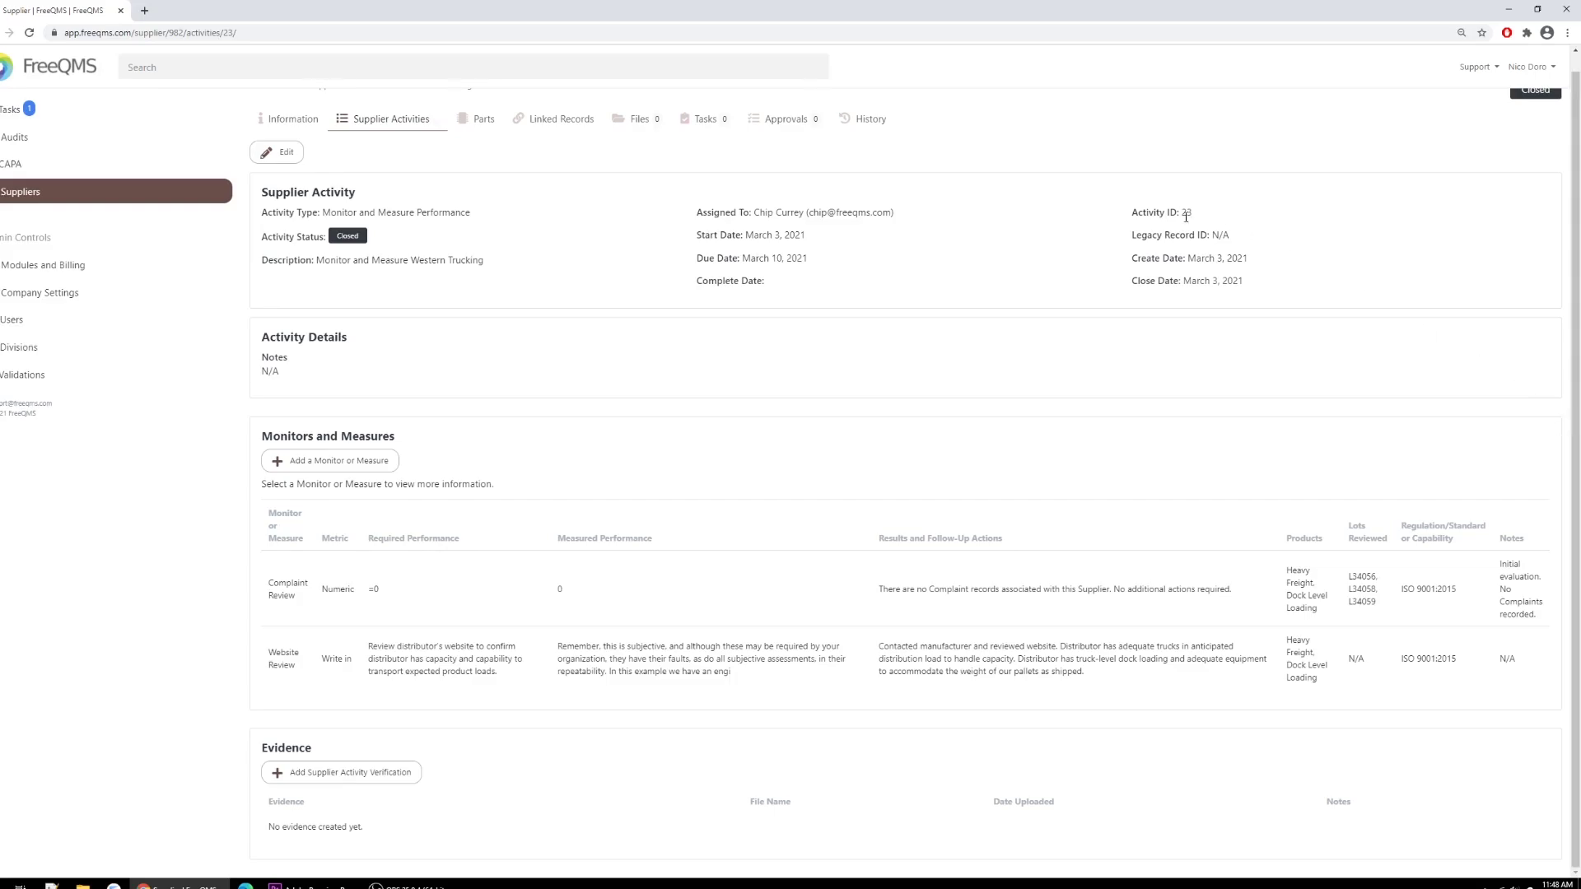
Review the Website Review measure, then Axis Laser Engraving activity 20 and its five monitors.
left_click(615, 650)
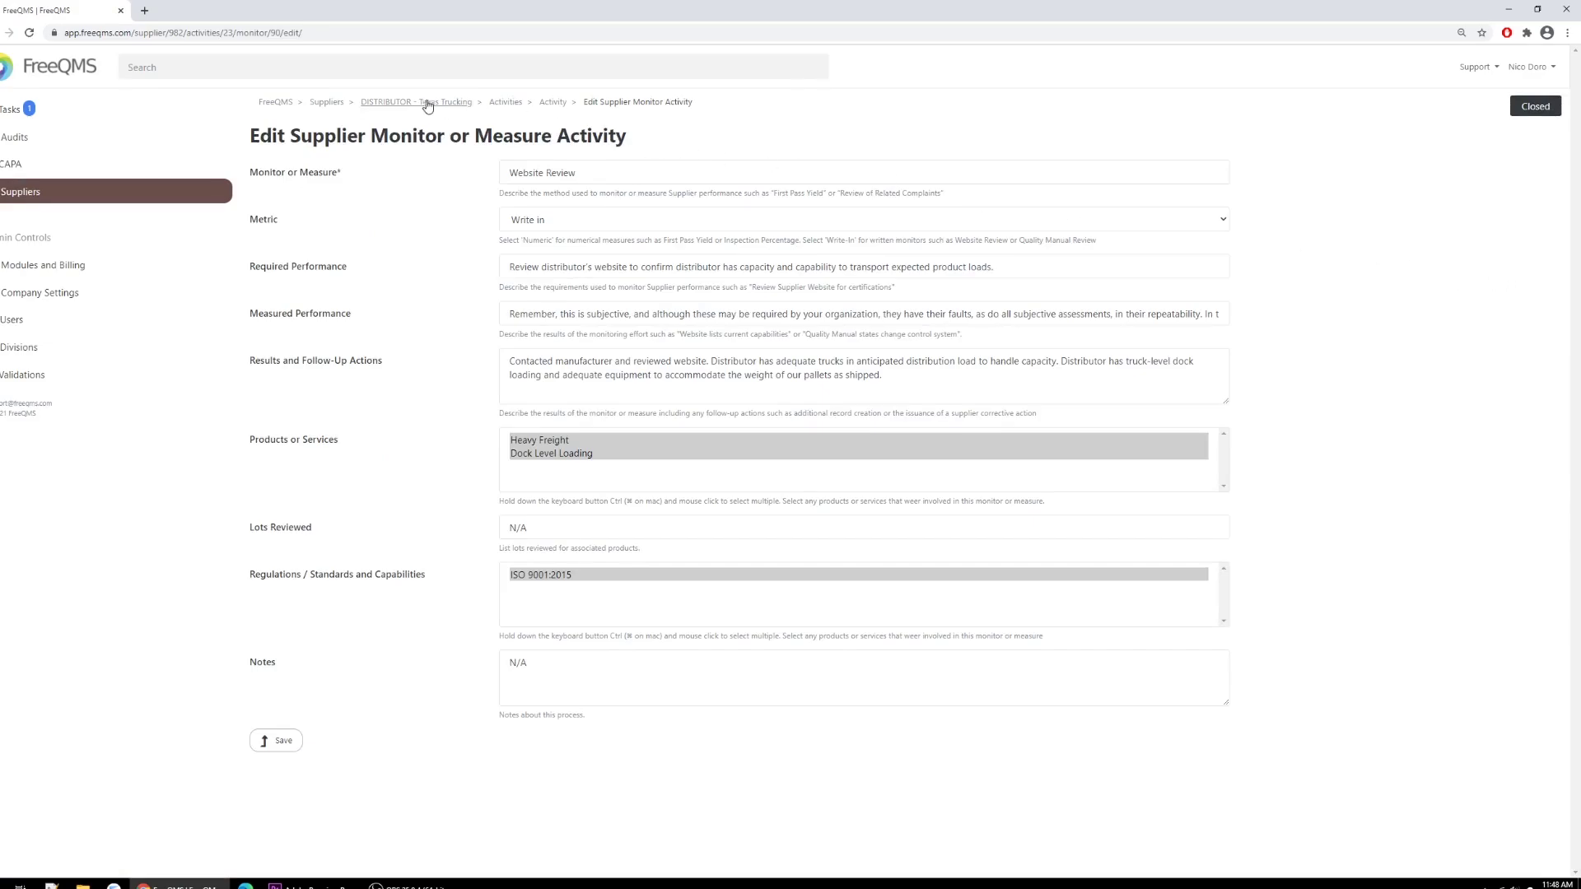
left_click(401, 104)
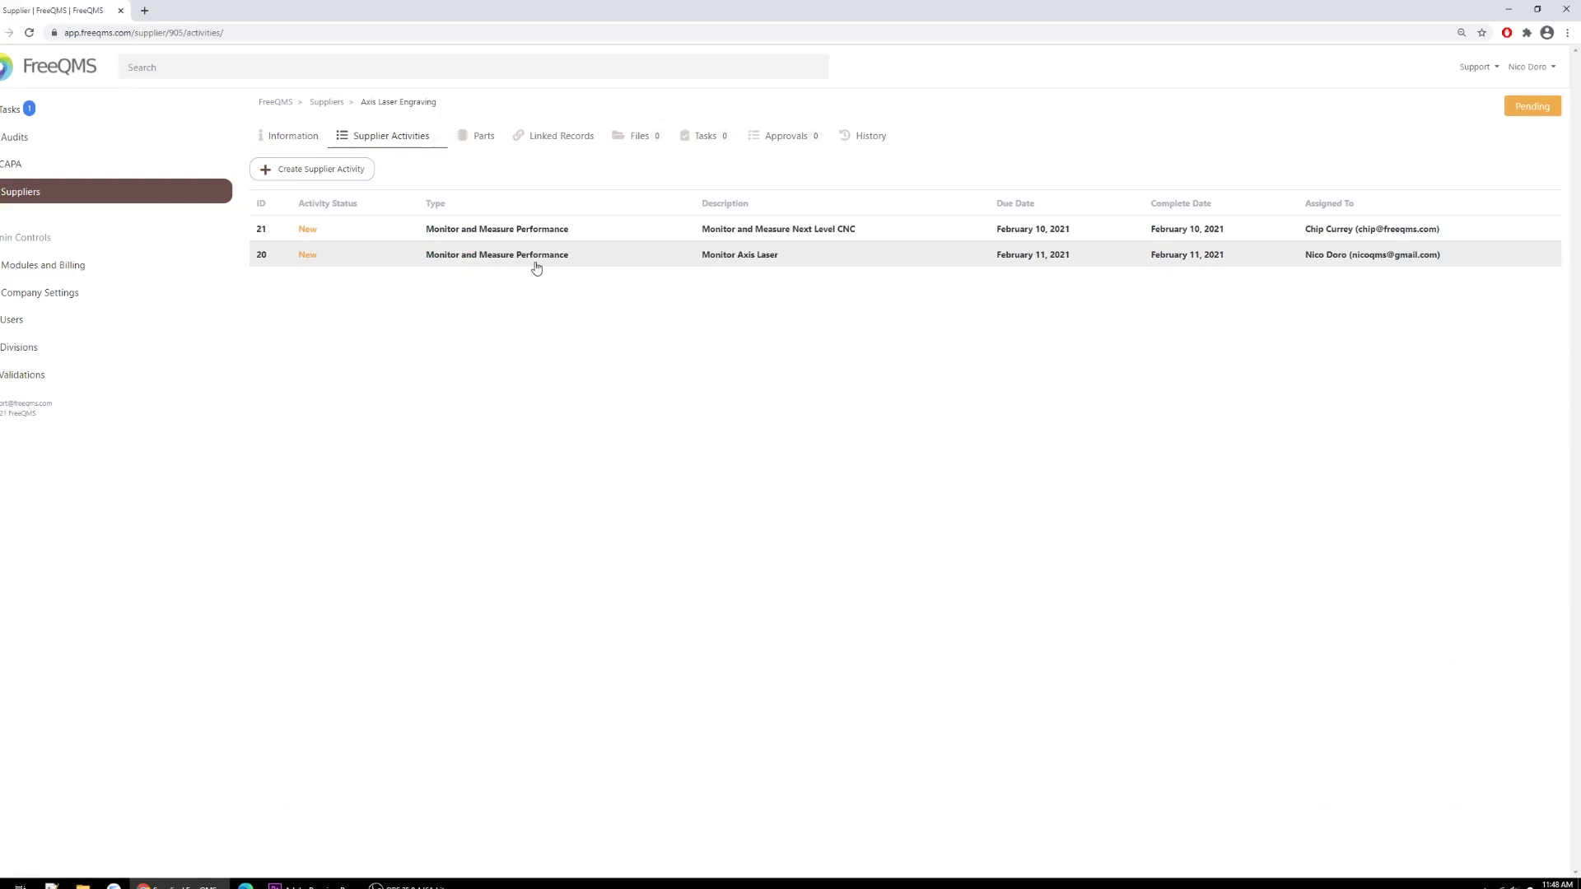
left_click(534, 262)
scroll(473, 376, "down", 1)
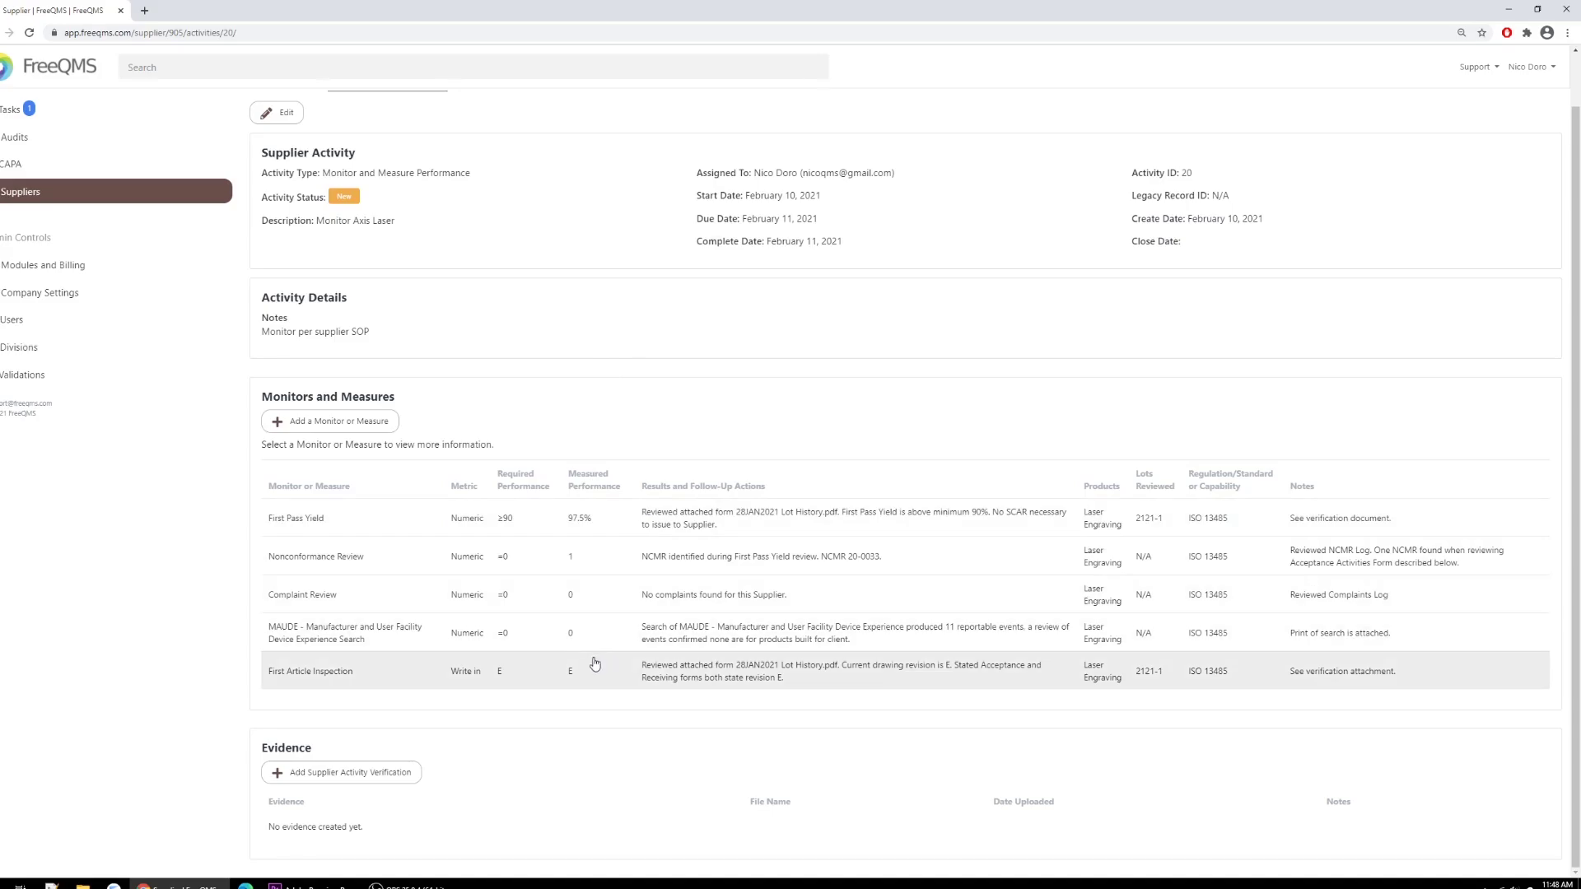
scroll(329, 766, "up", 1)
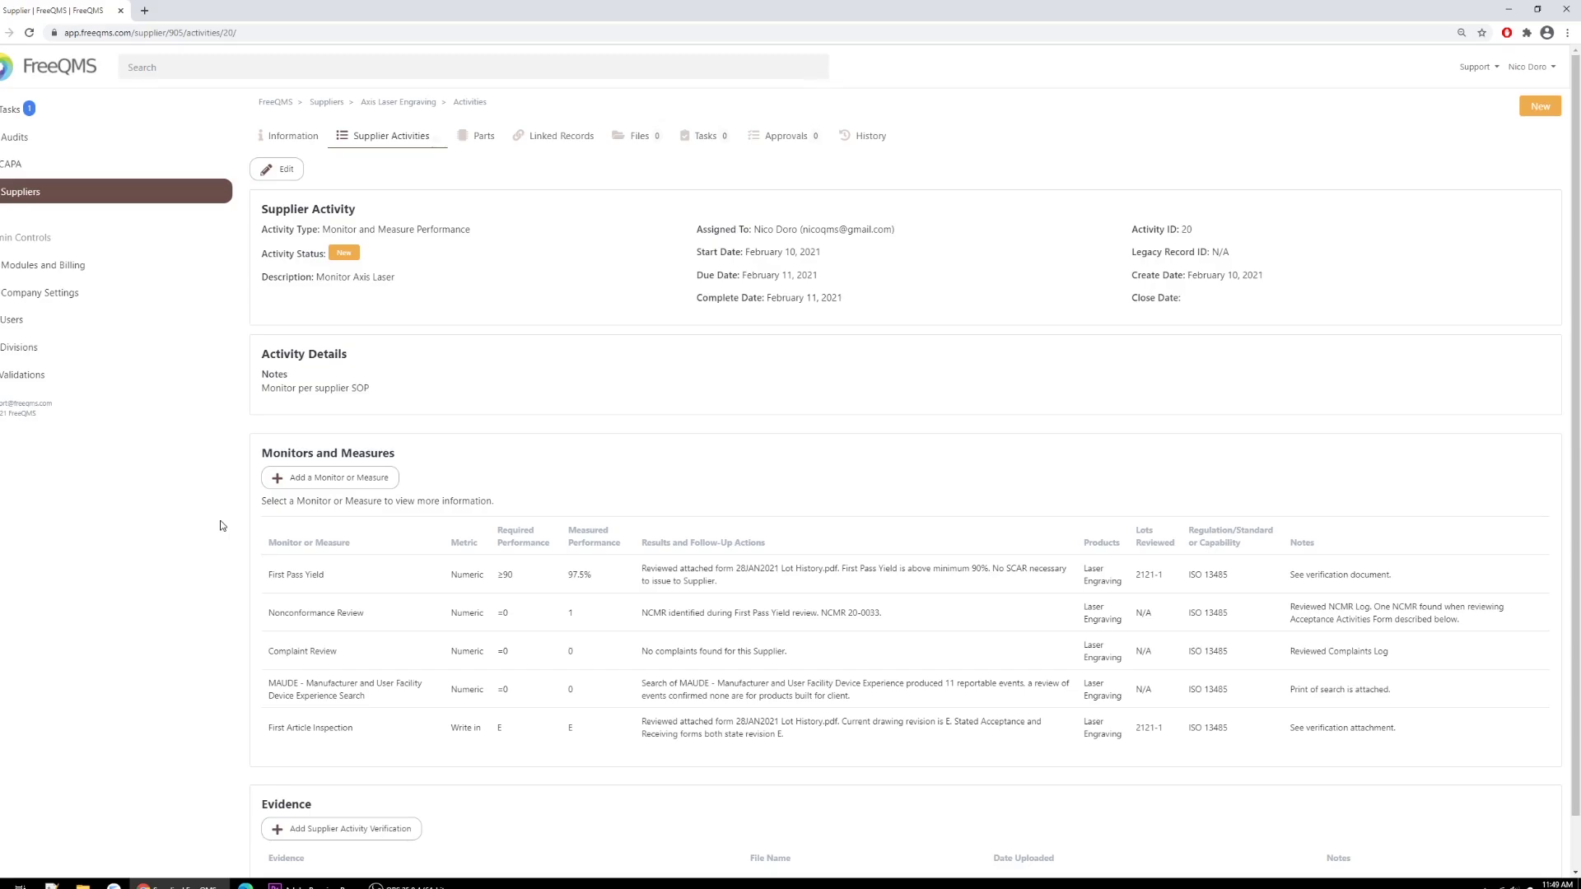
left_click(47, 78)
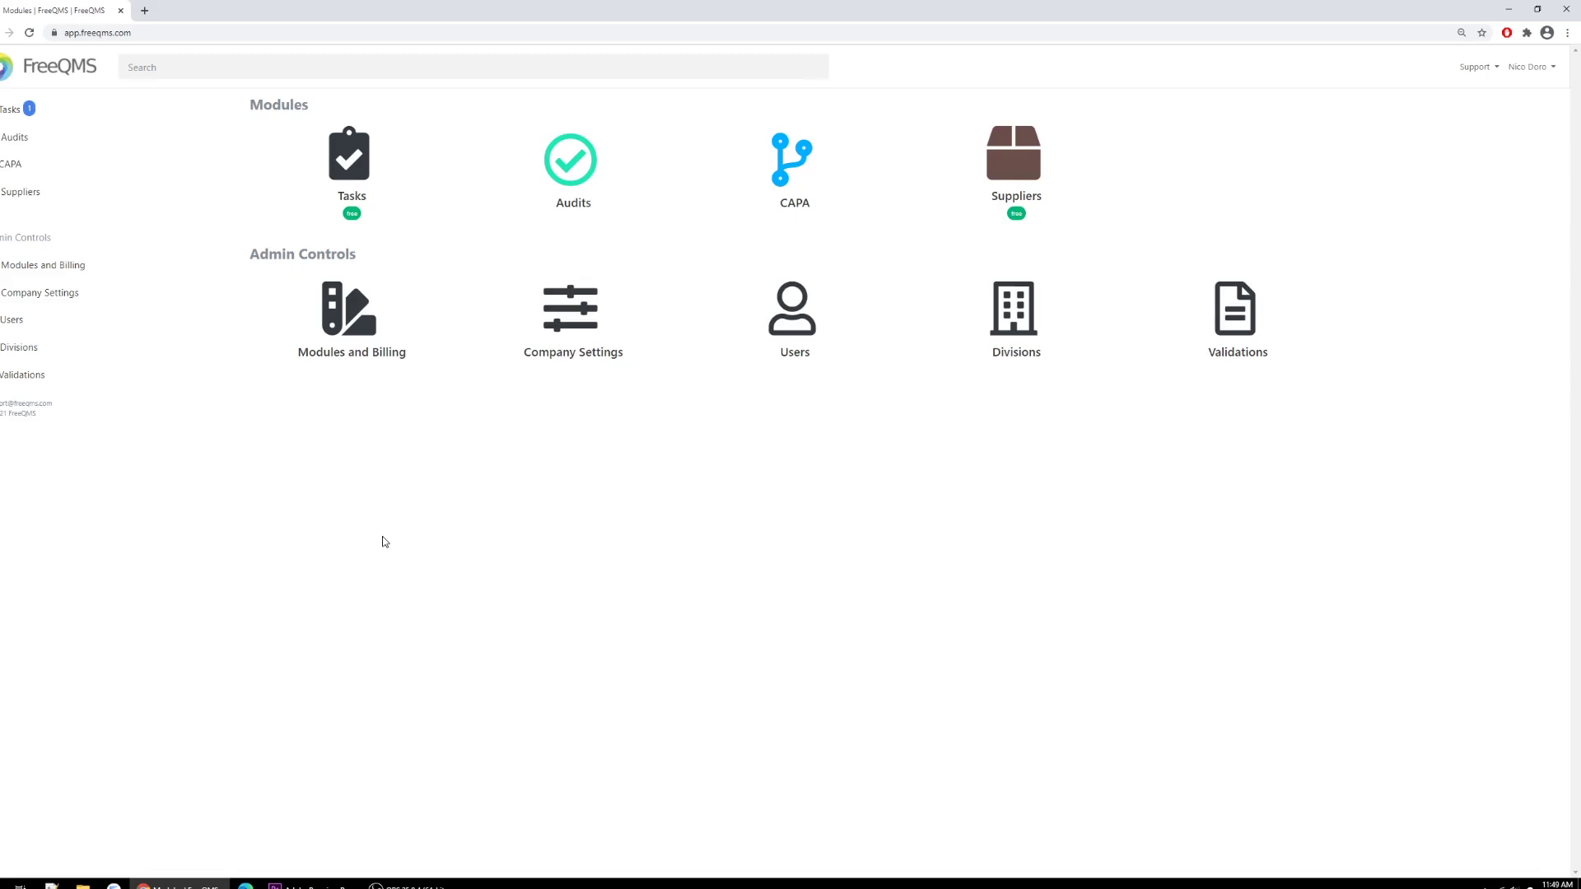
Open the Suppliers list from the Modules page.
left_click(993, 172)
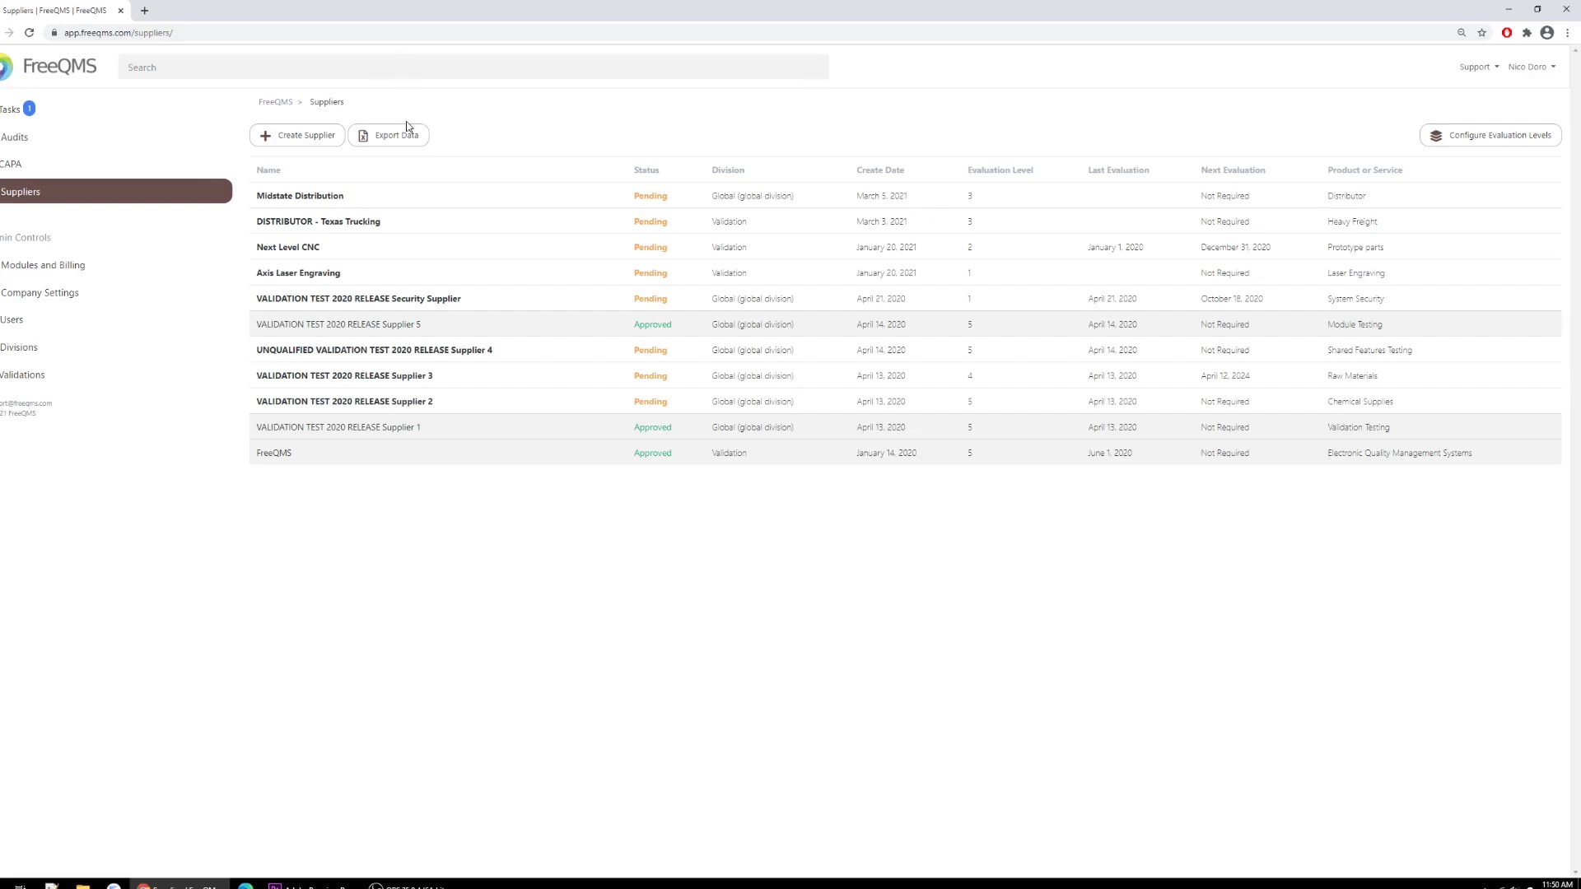
Open the Next Level CNC record from the Suppliers list.
left_click(339, 254)
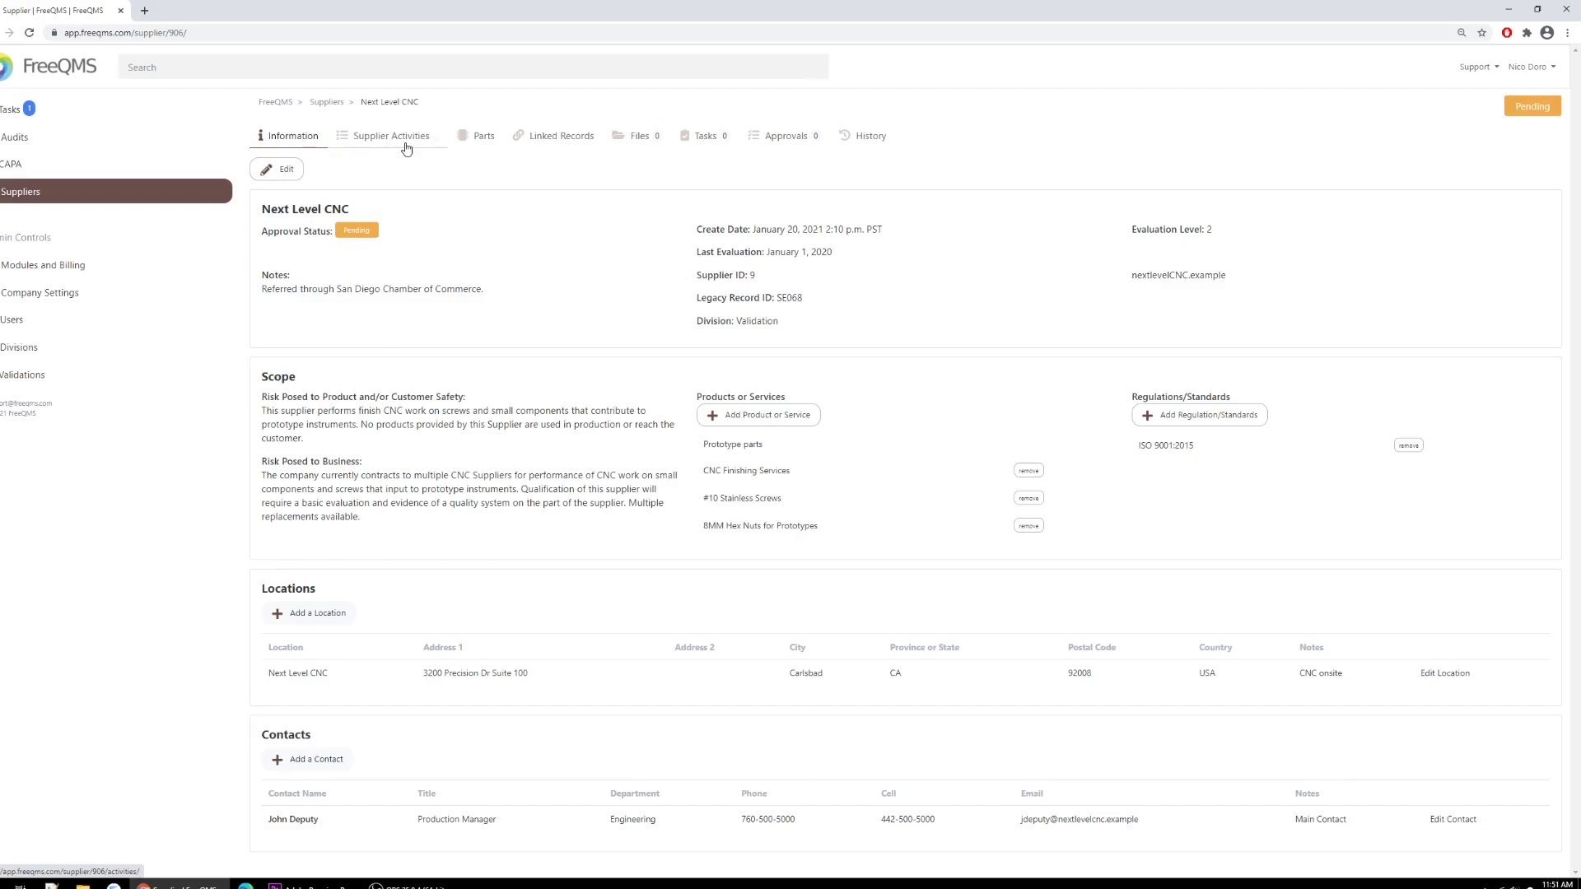
Start a new supplier activity from Next Level CNC's Supplier Activities tab.
left_click(406, 146)
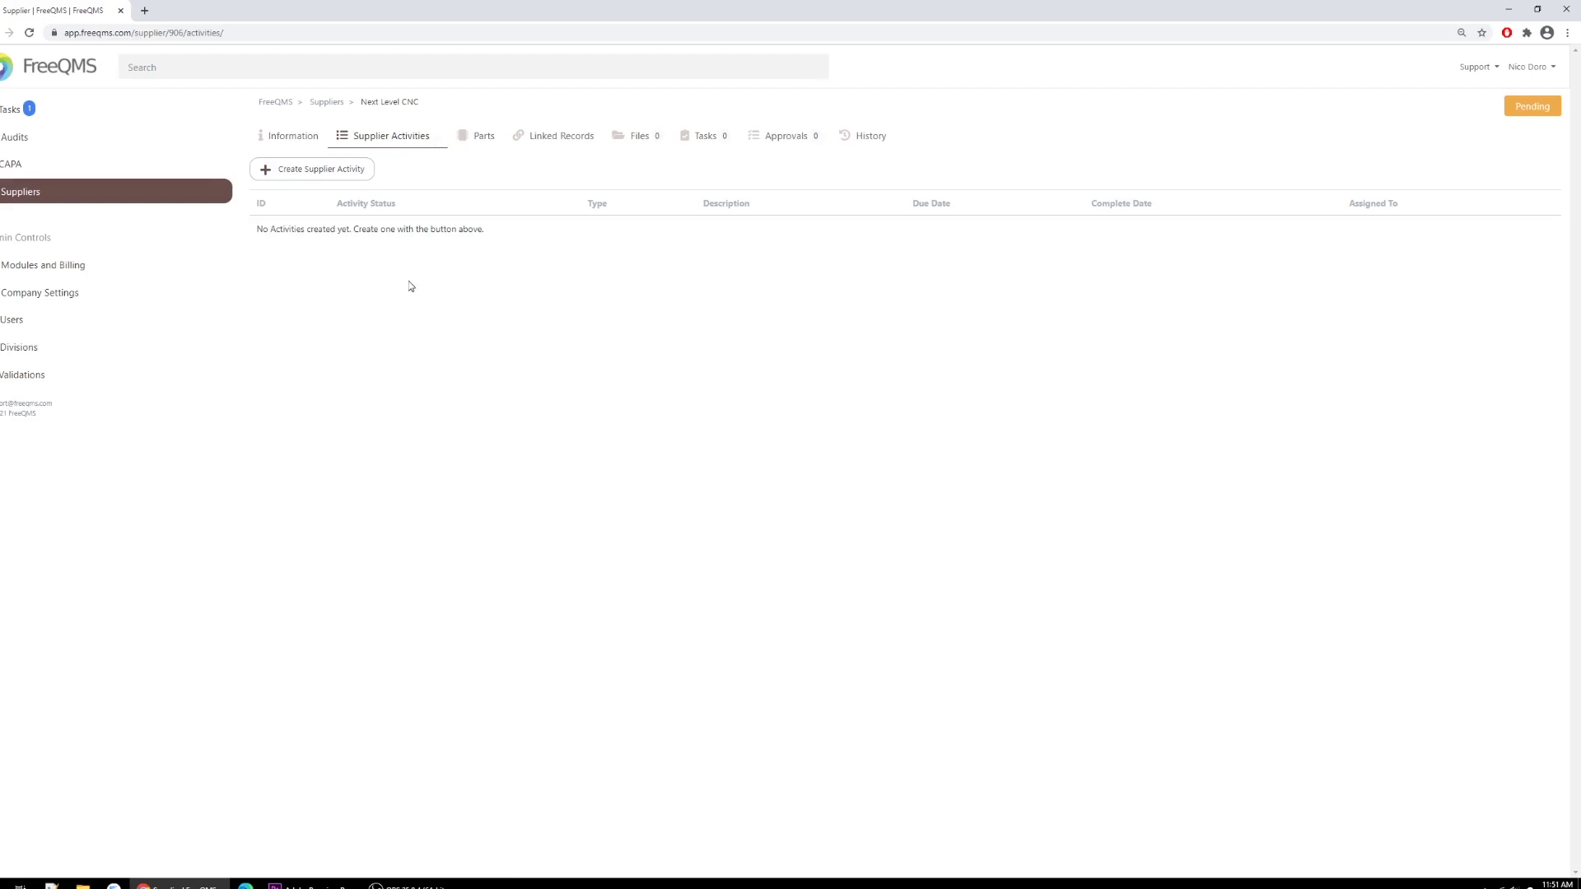
left_click(351, 178)
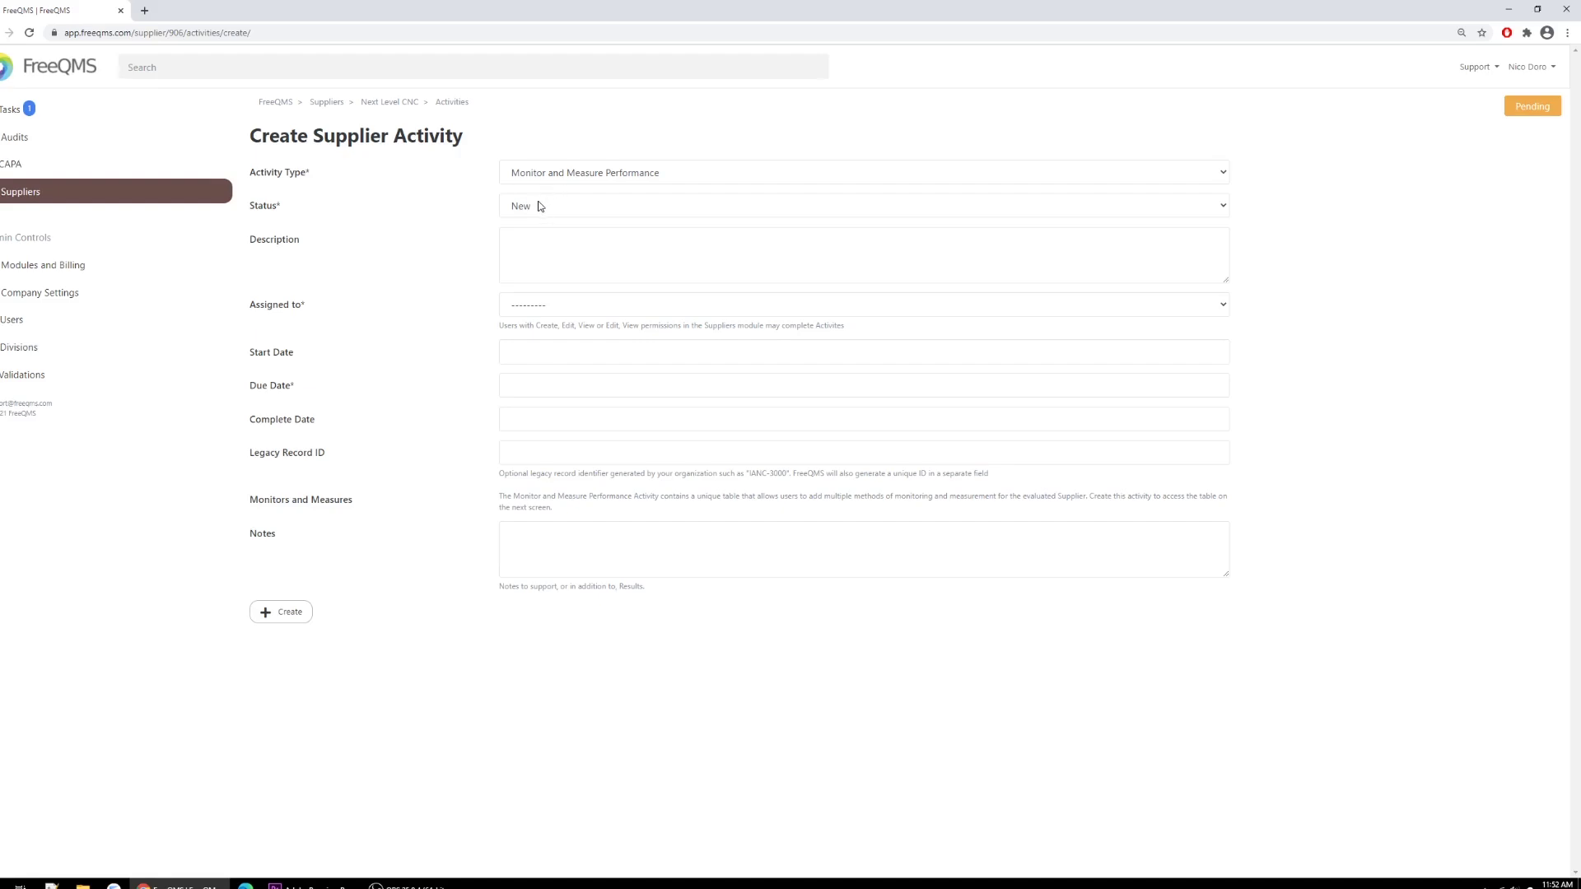
Describe it as 'Monitor and Measure Next Level CNC', assign it, start March 5, due March 6, 2021.
left_click(529, 243)
type("Monitor ")
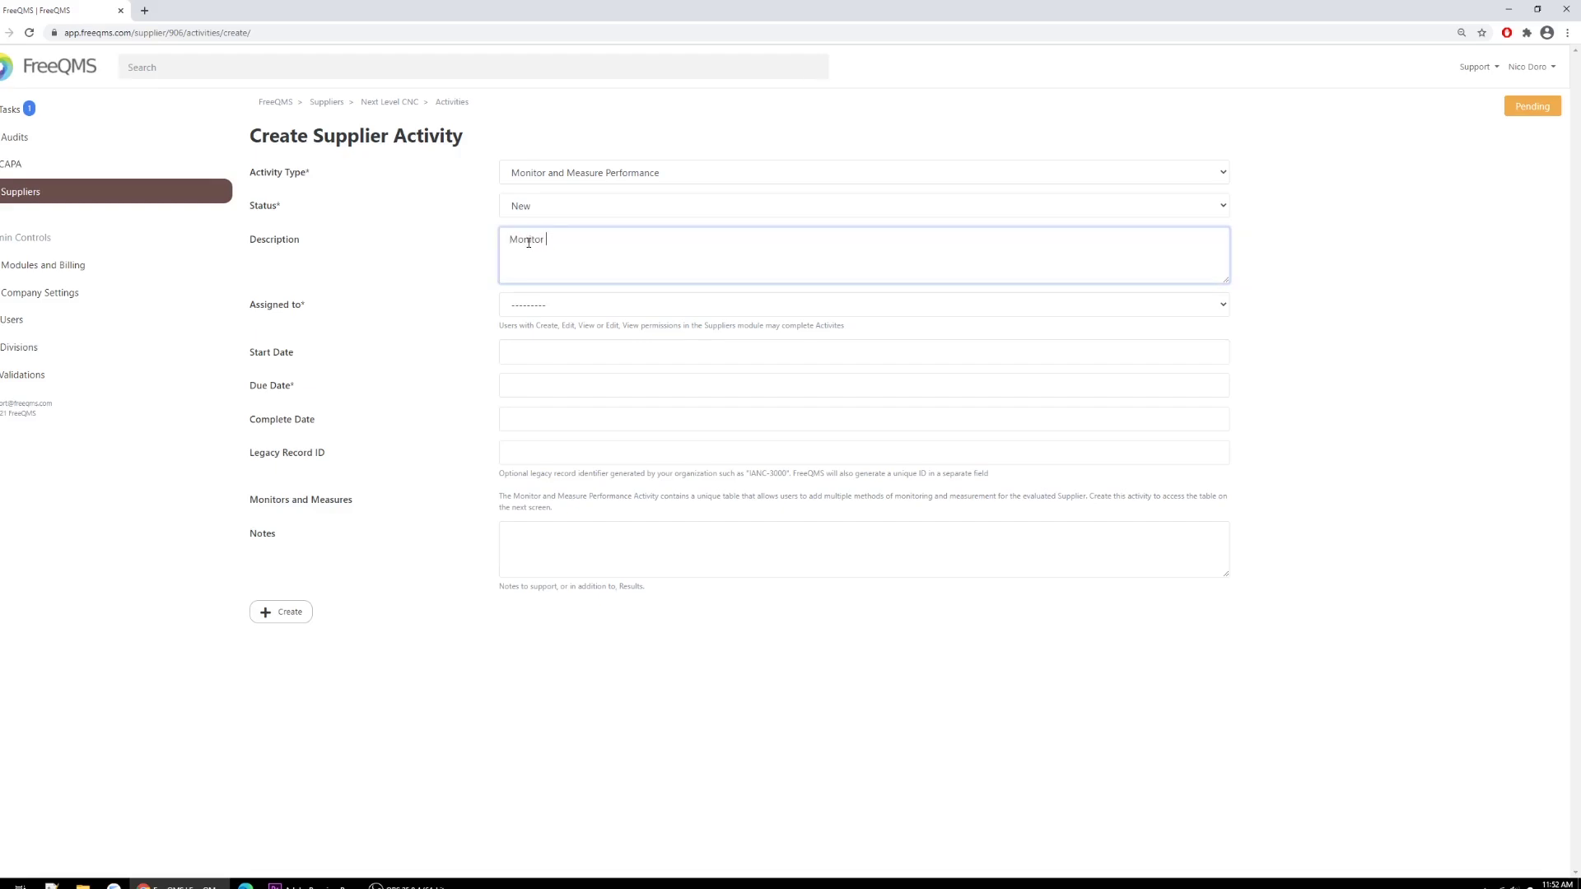
type("and Measure Next Level CNC")
left_click(523, 307)
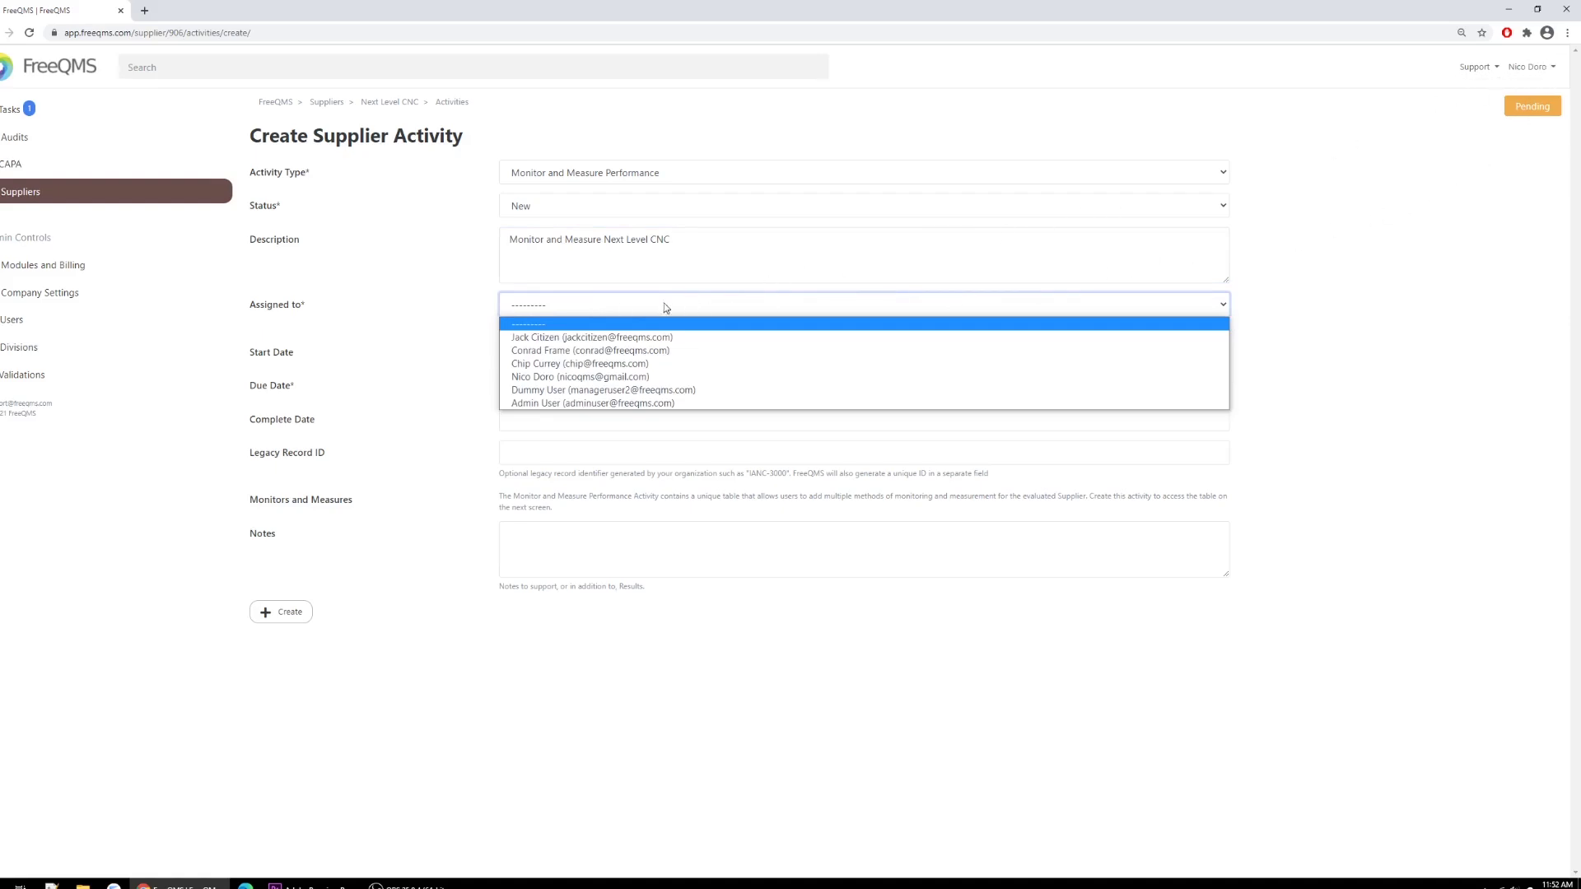
left_click(566, 378)
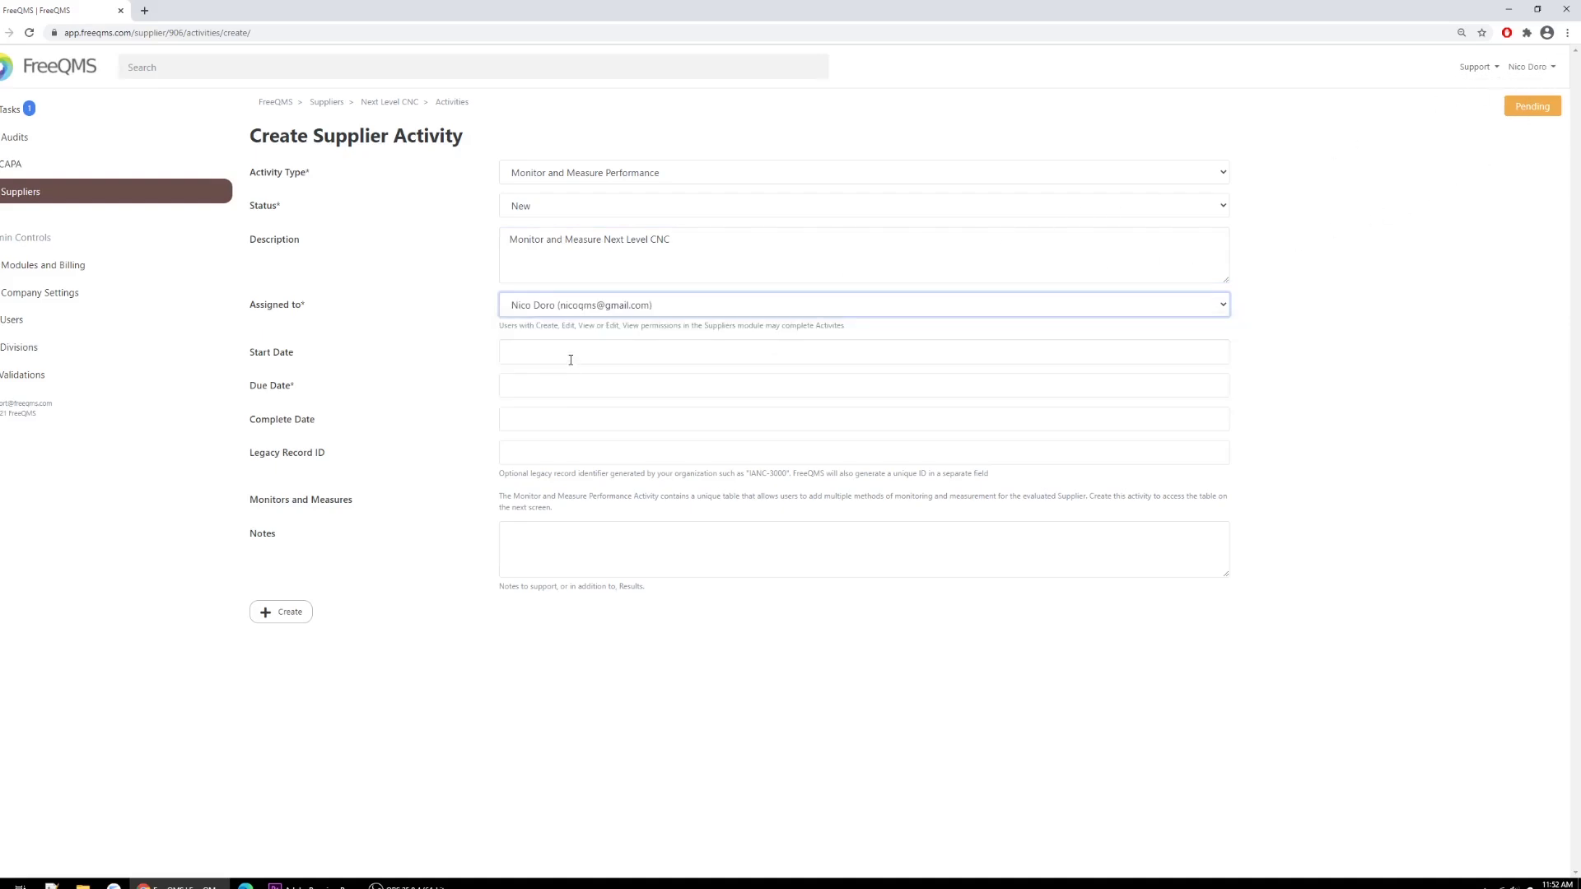
left_click(568, 355)
left_click(597, 244)
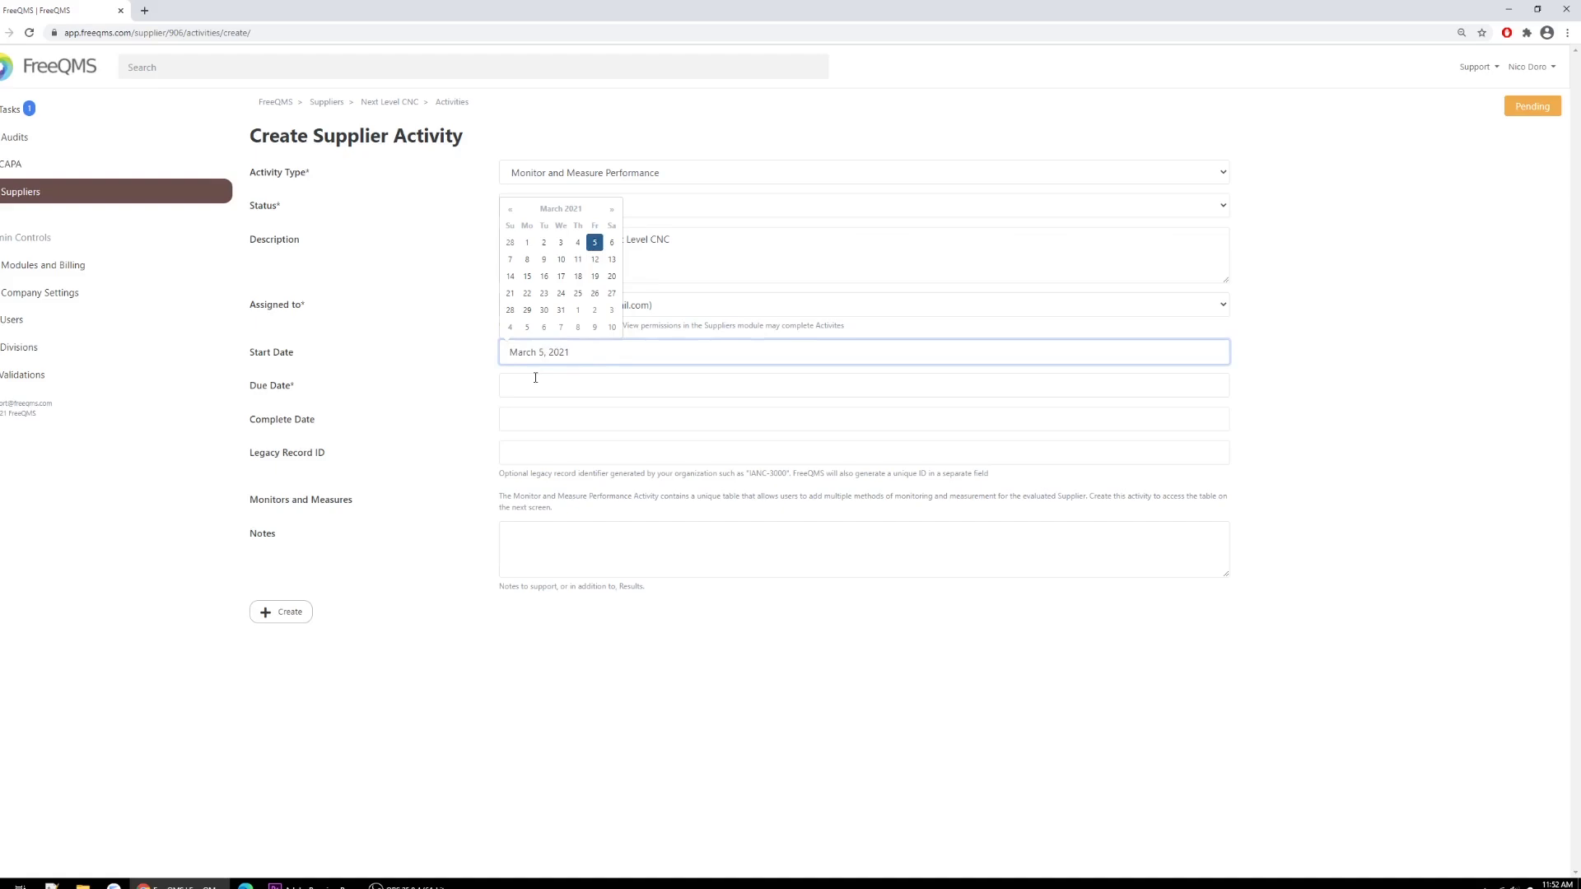
left_click(539, 379)
left_click(610, 294)
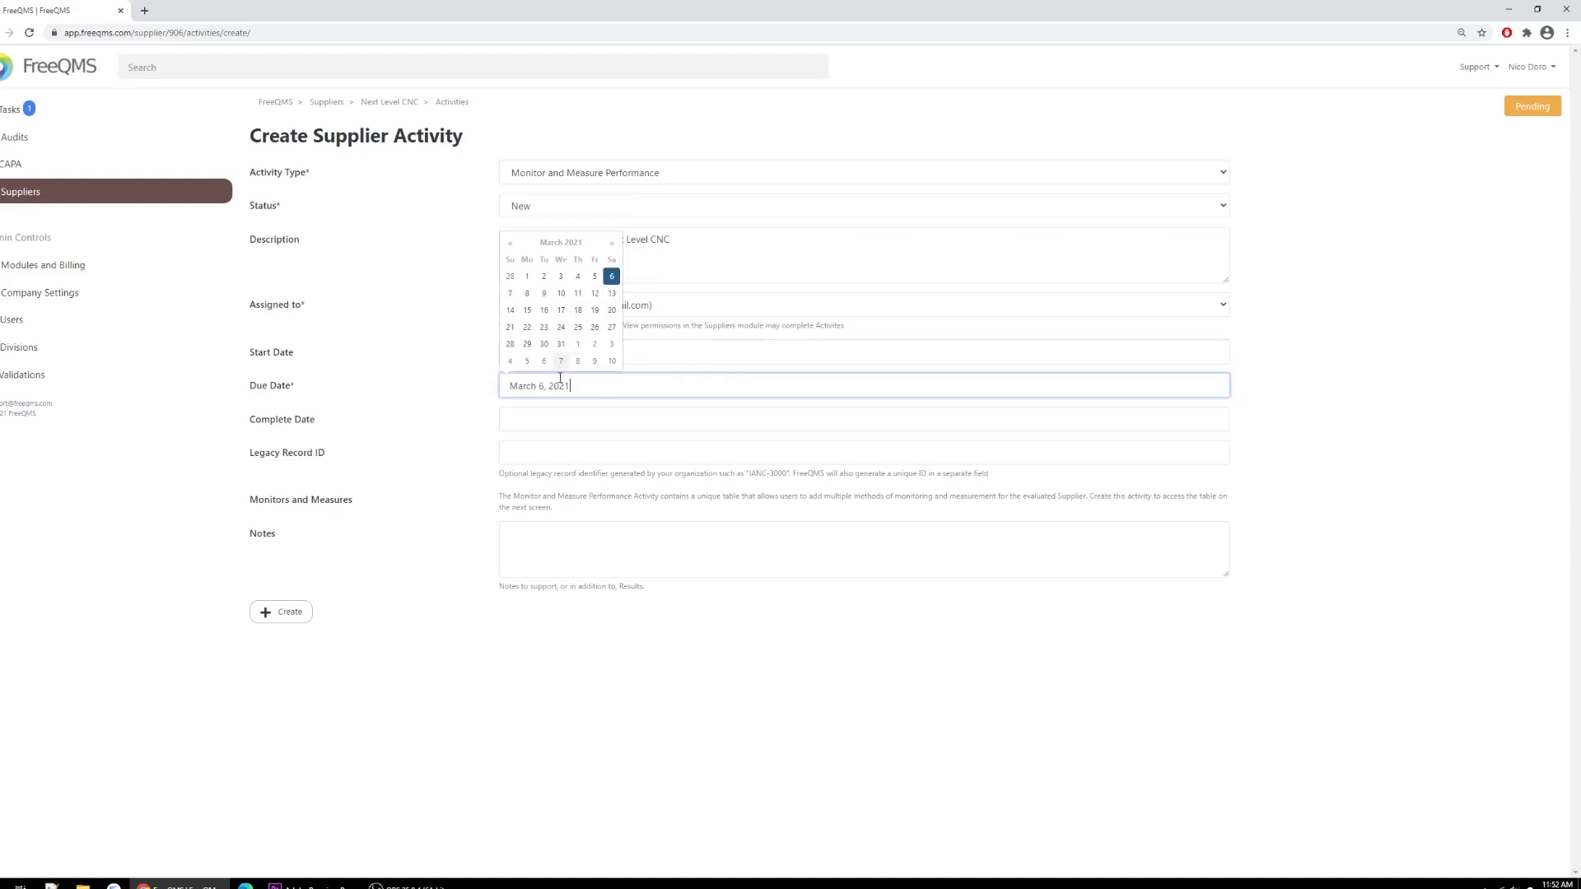
Enter Legacy ID N/A and notes 'Monitor and measure per Supplier Management SOP', then create the activity.
left_click(539, 416)
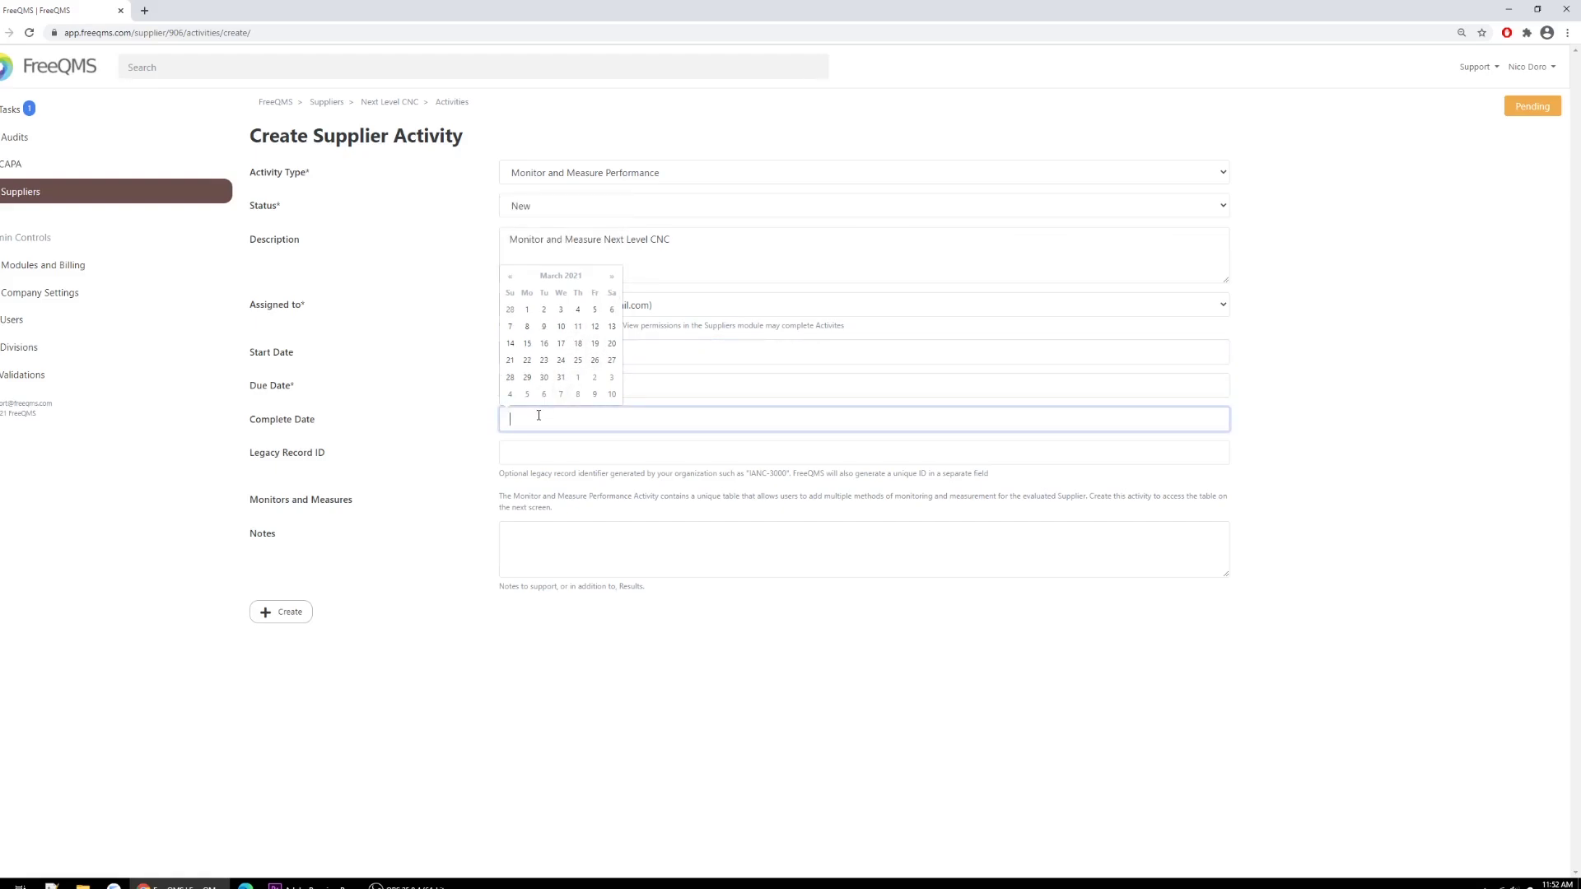
left_click(529, 443)
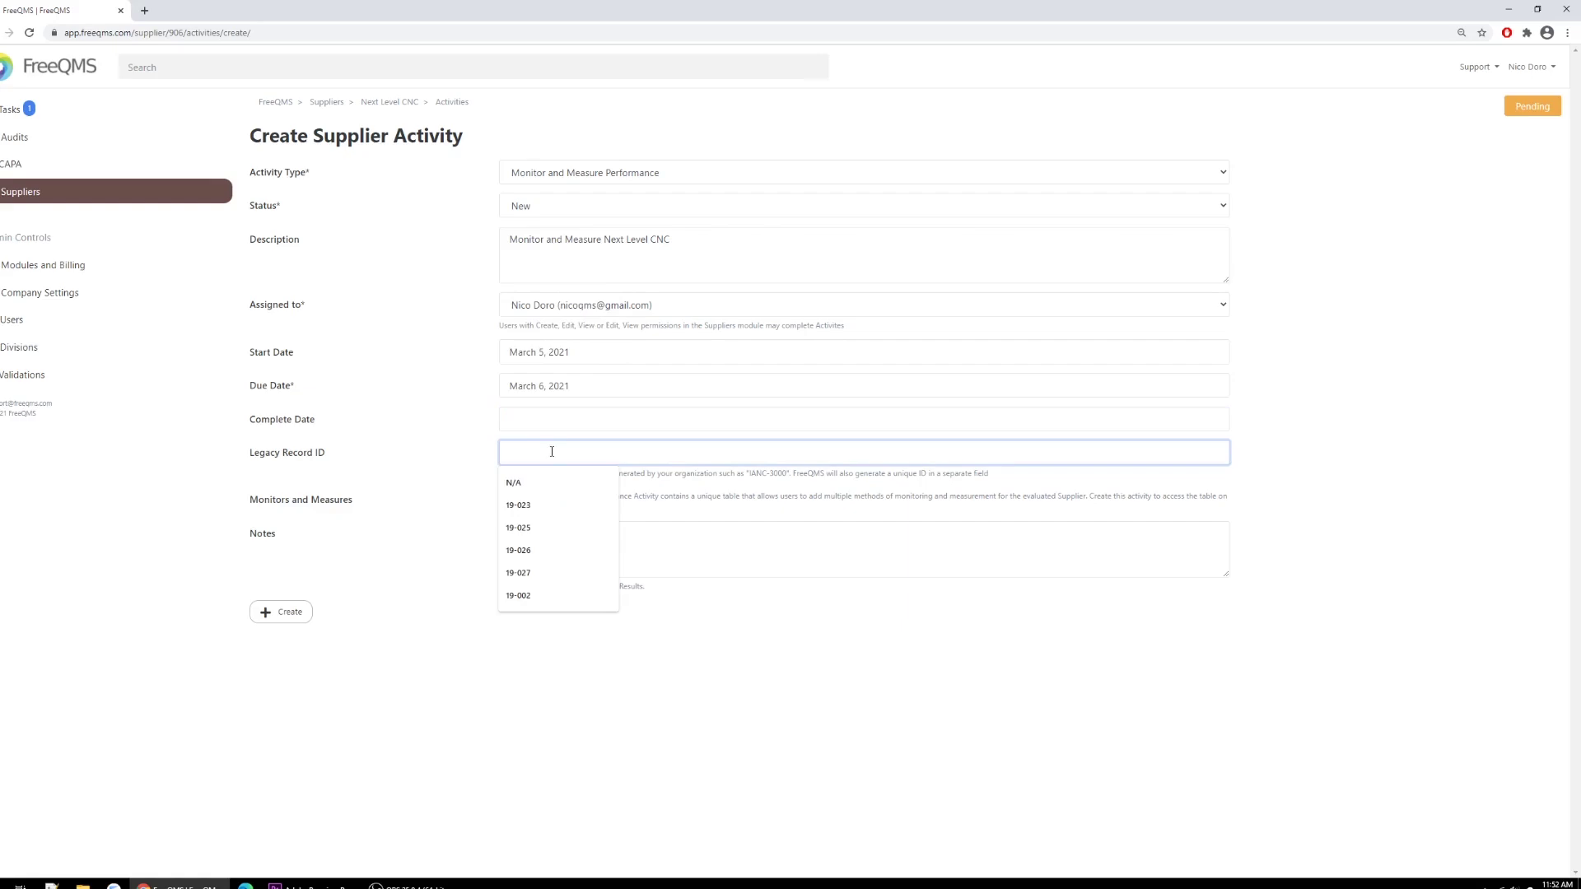
type("N/A")
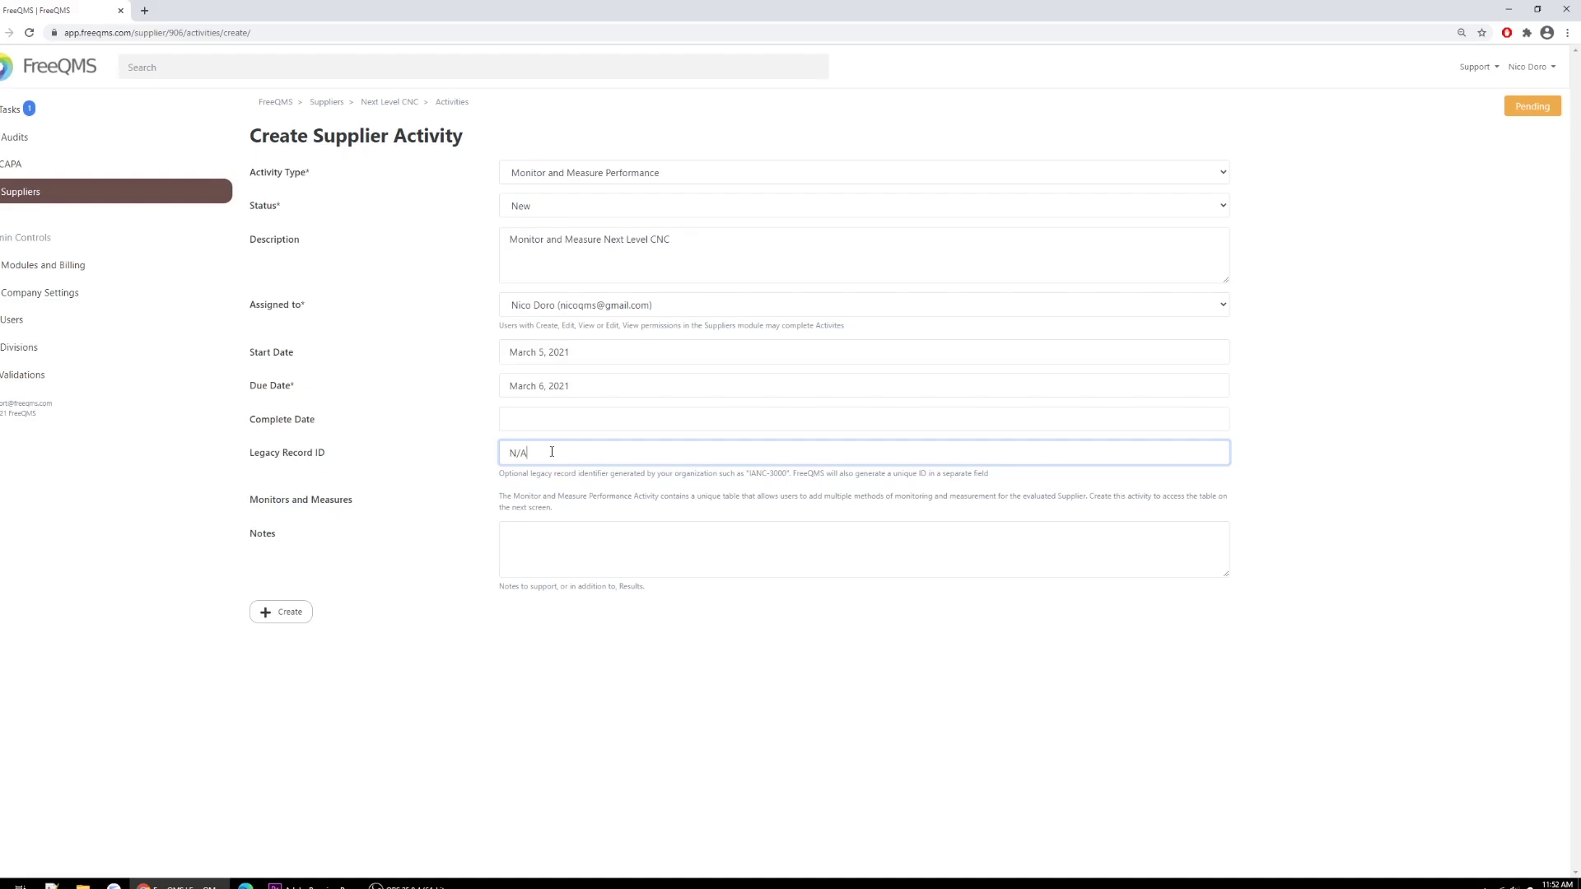
left_click(535, 548)
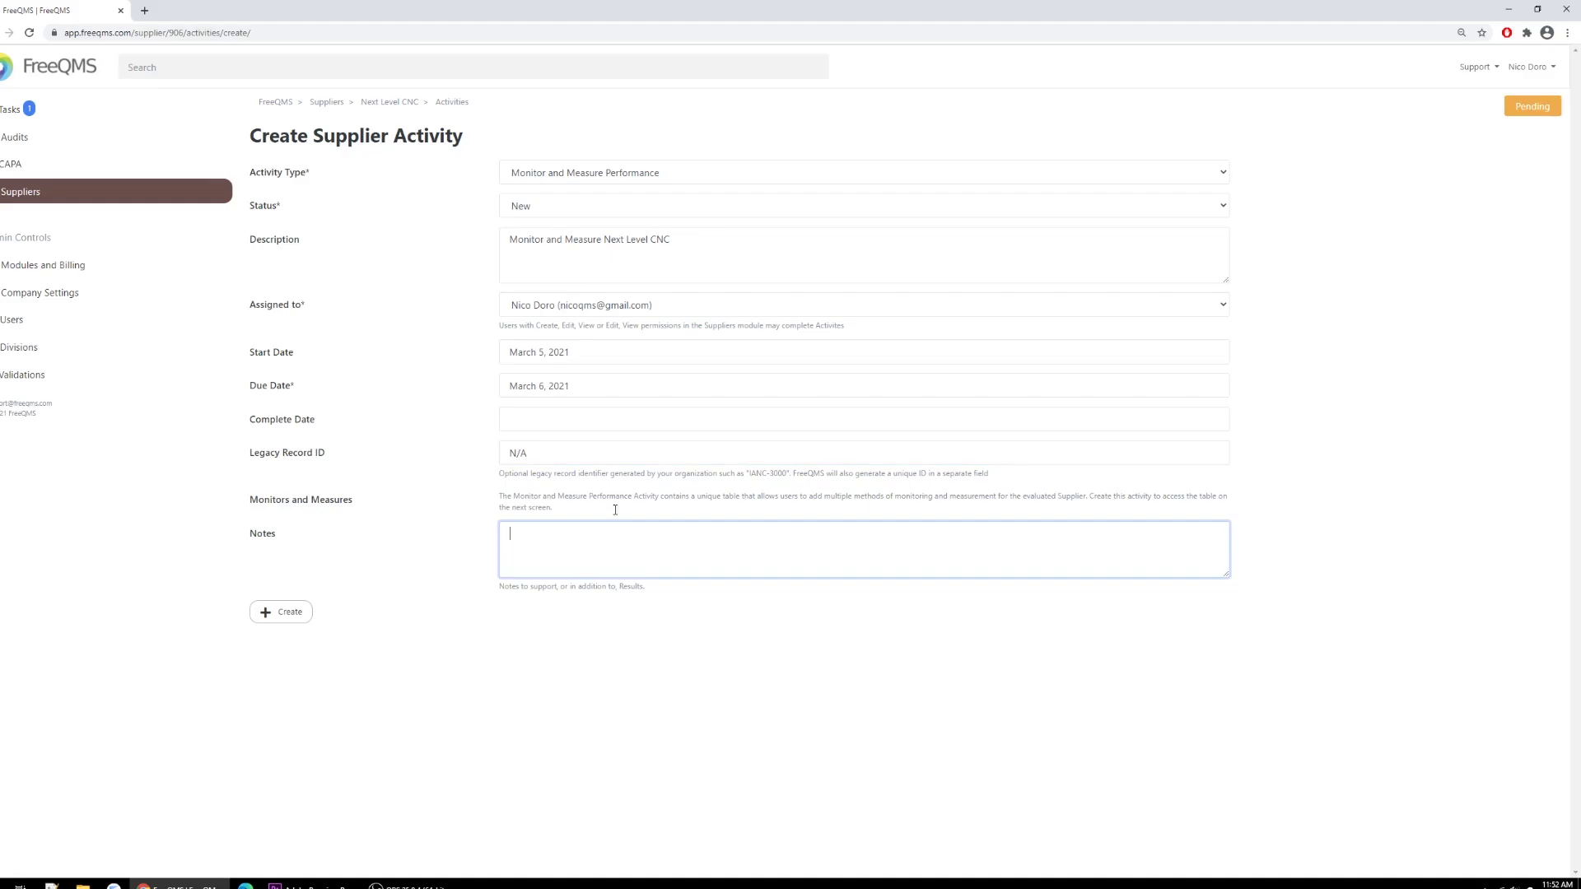
type("Monitor and measure per Supplier Management SOP")
left_click(298, 619)
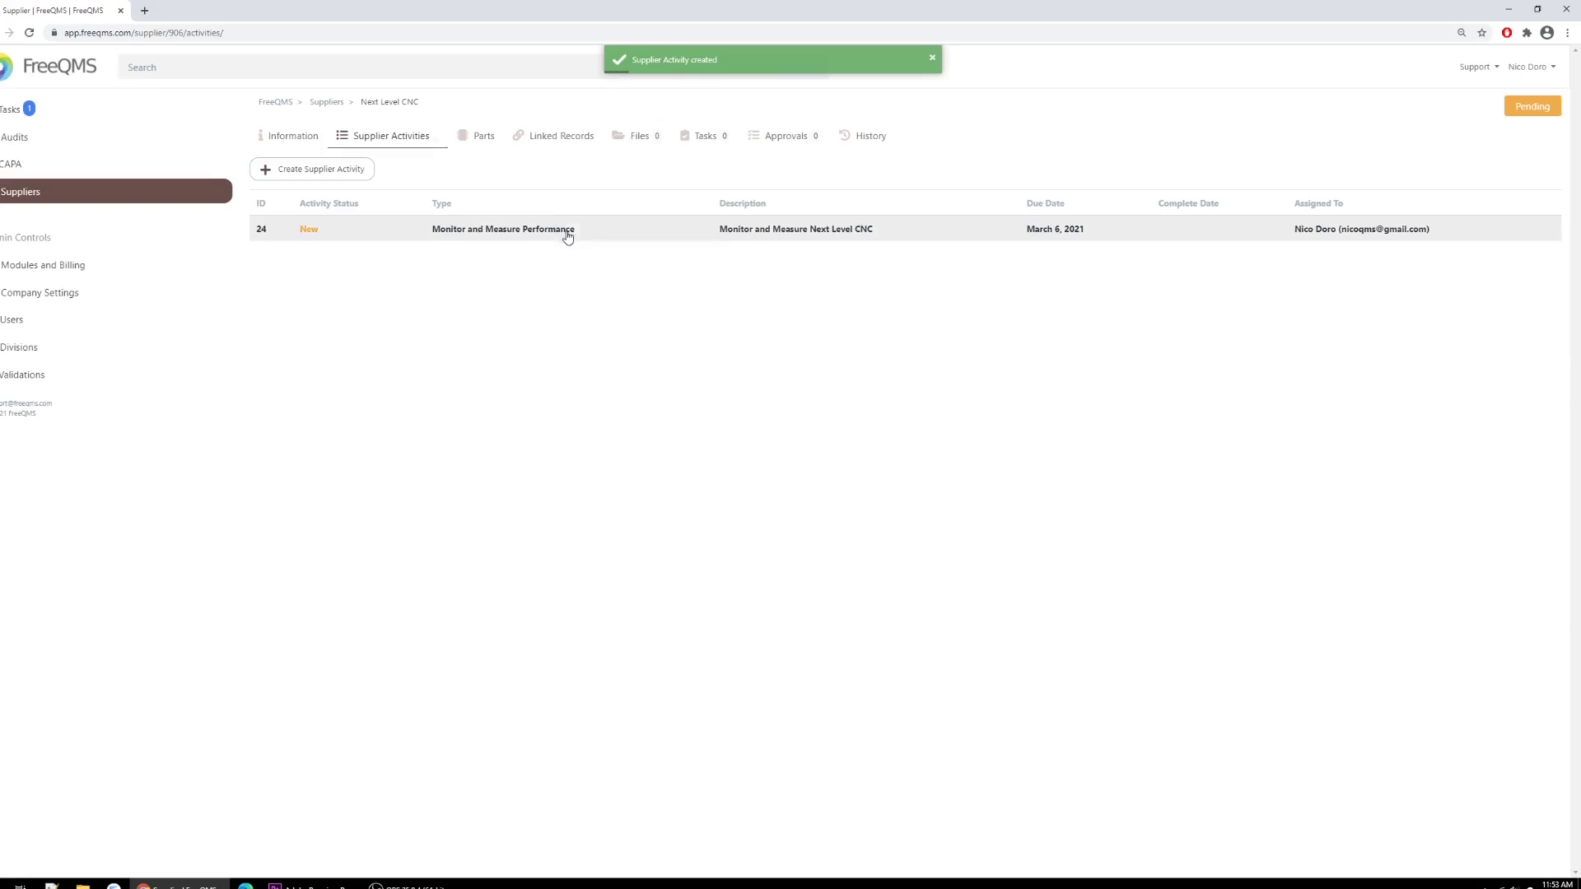
Open activity 24 from the Supplier Activities table.
left_click(575, 230)
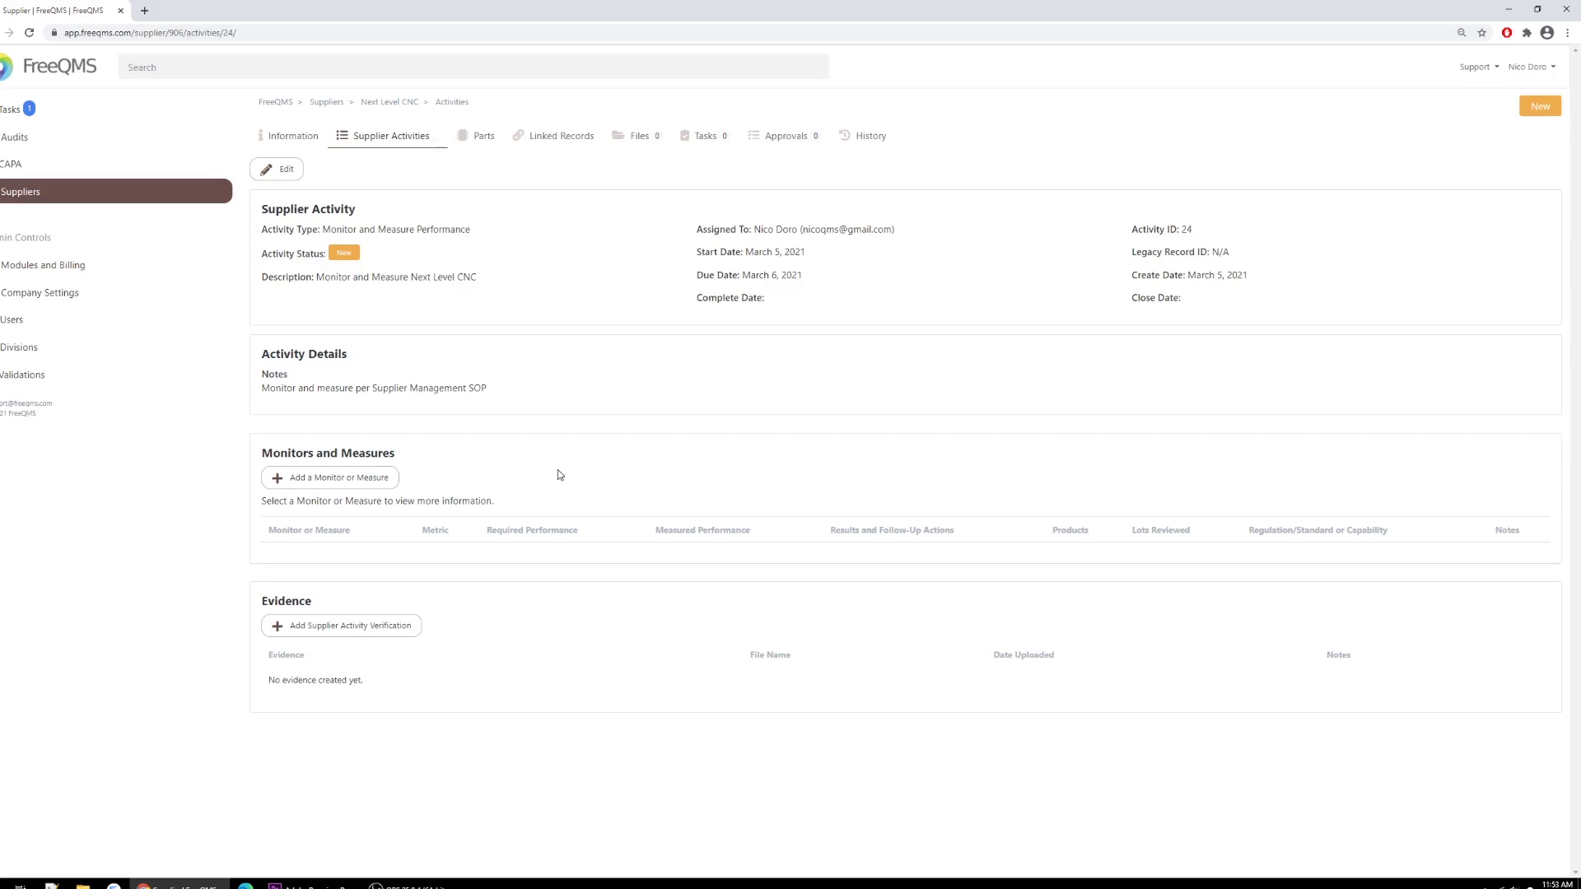
Add a new monitor or measure named 'First Pass Yield'.
left_click(382, 487)
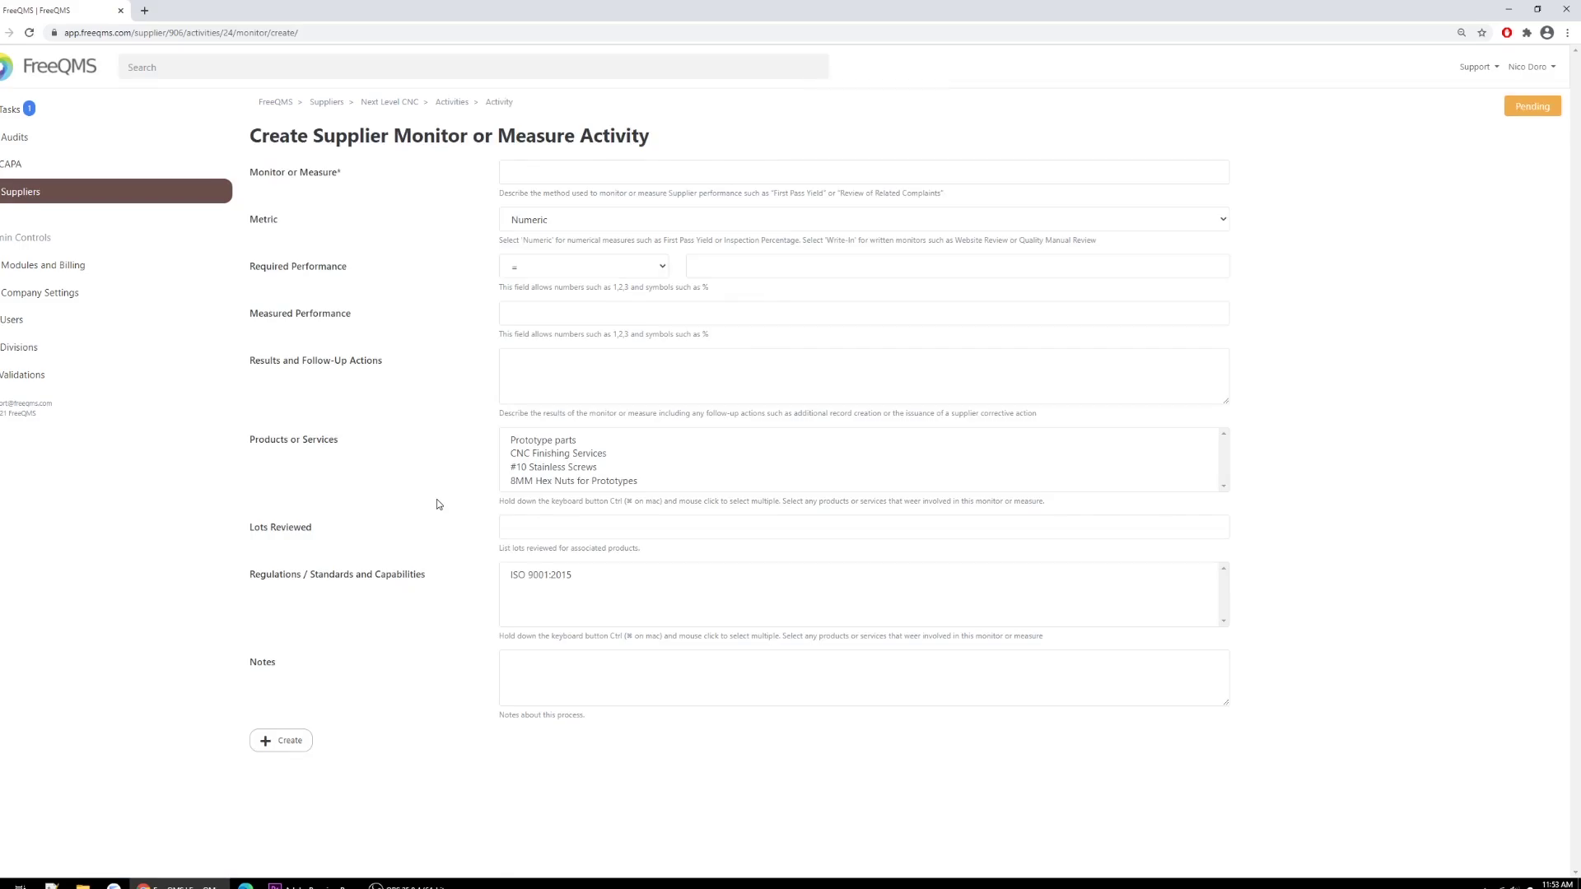
left_click(522, 172)
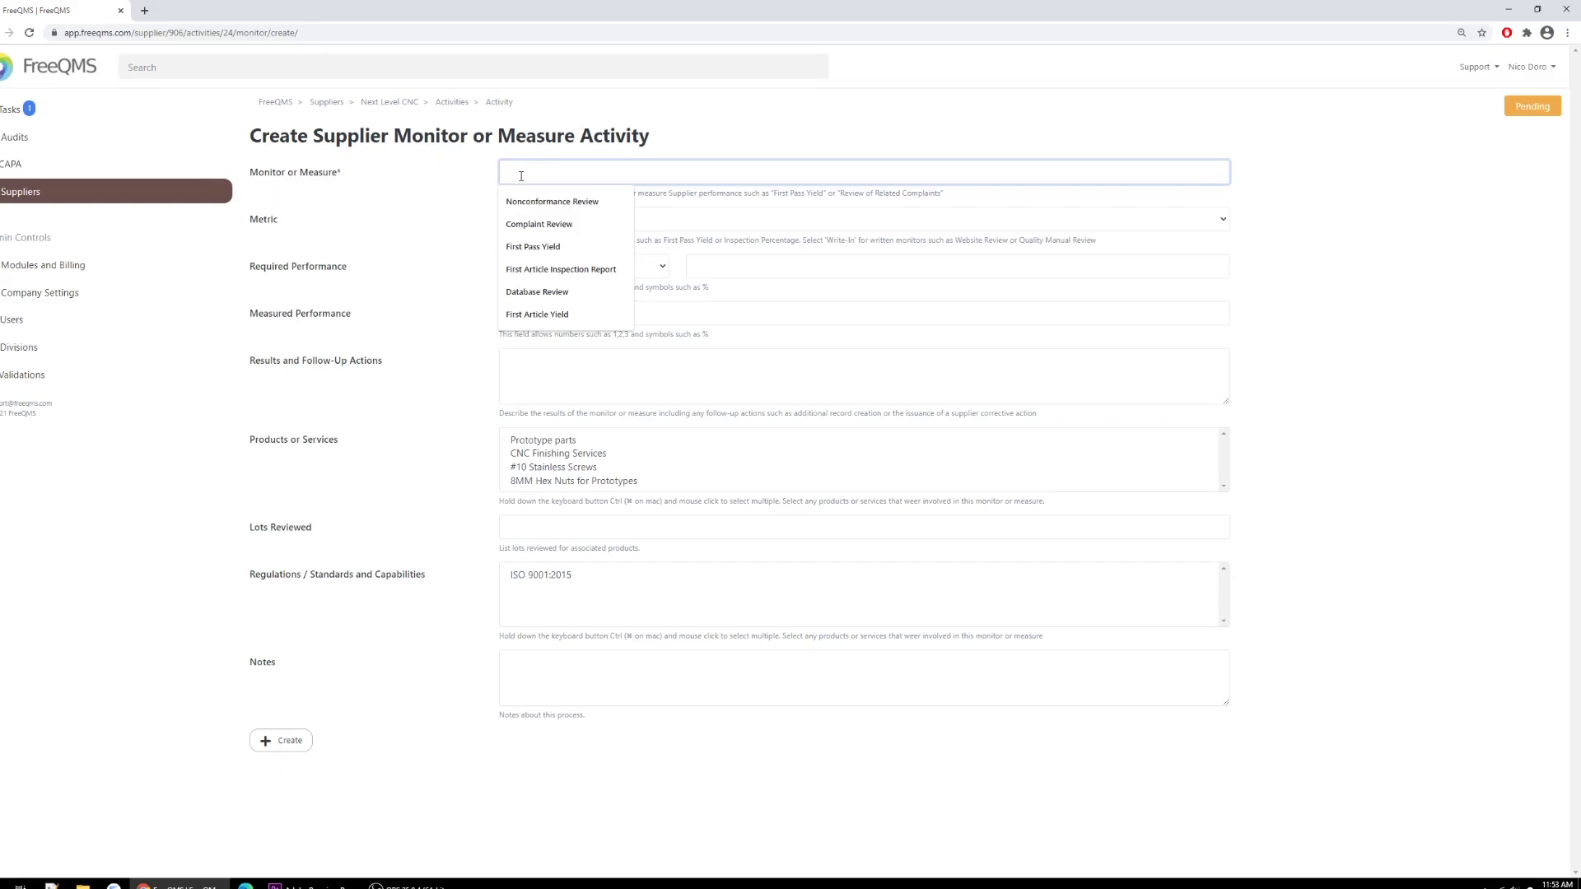
type("Fir")
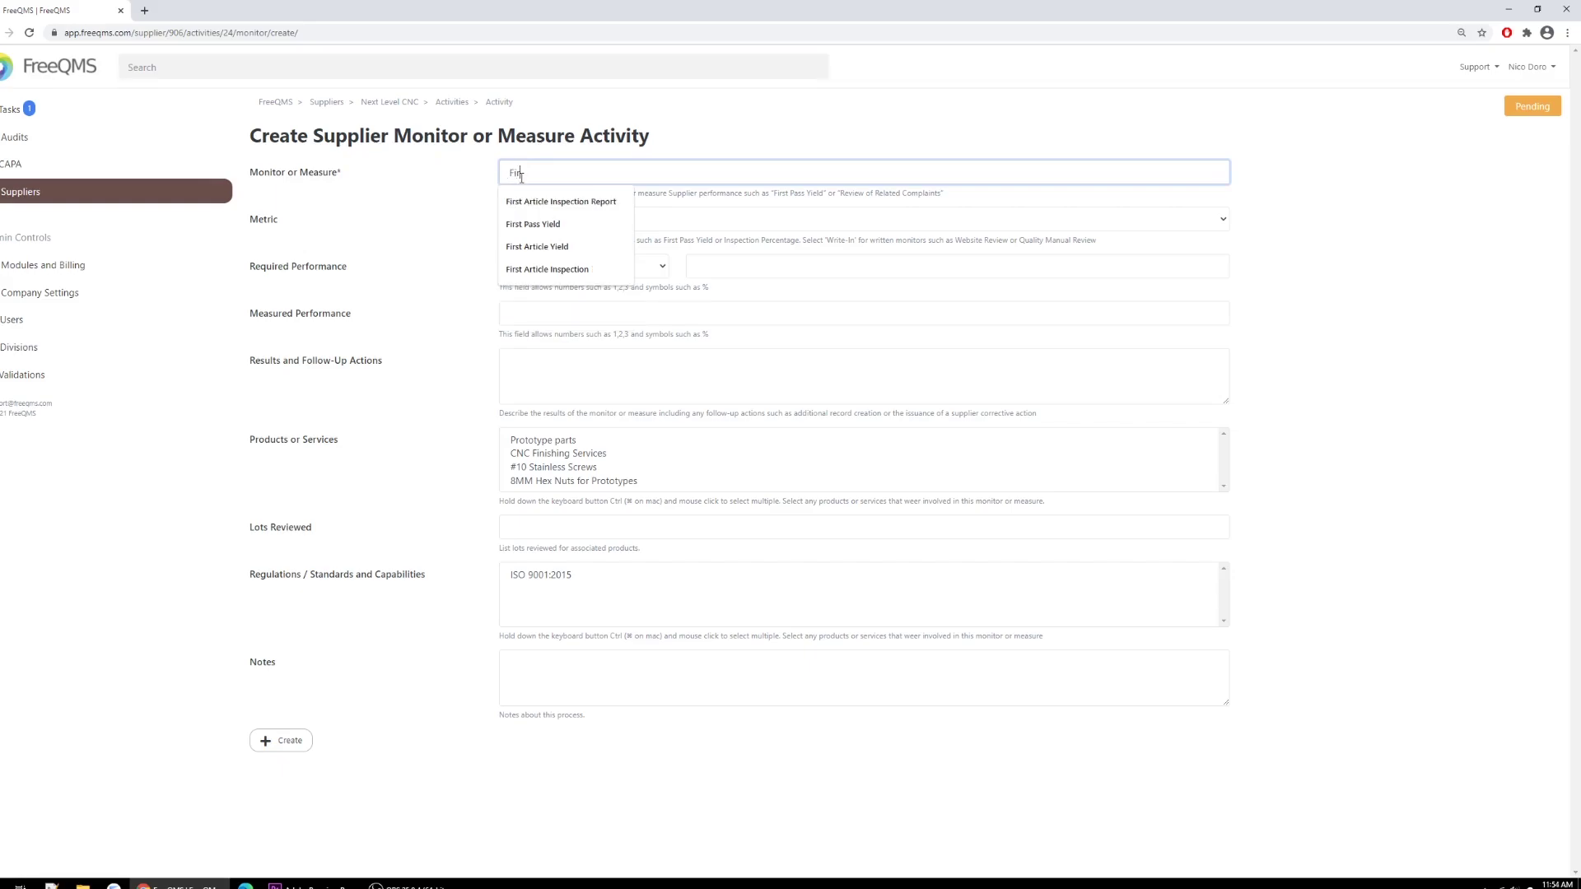
type("st Pass Yield")
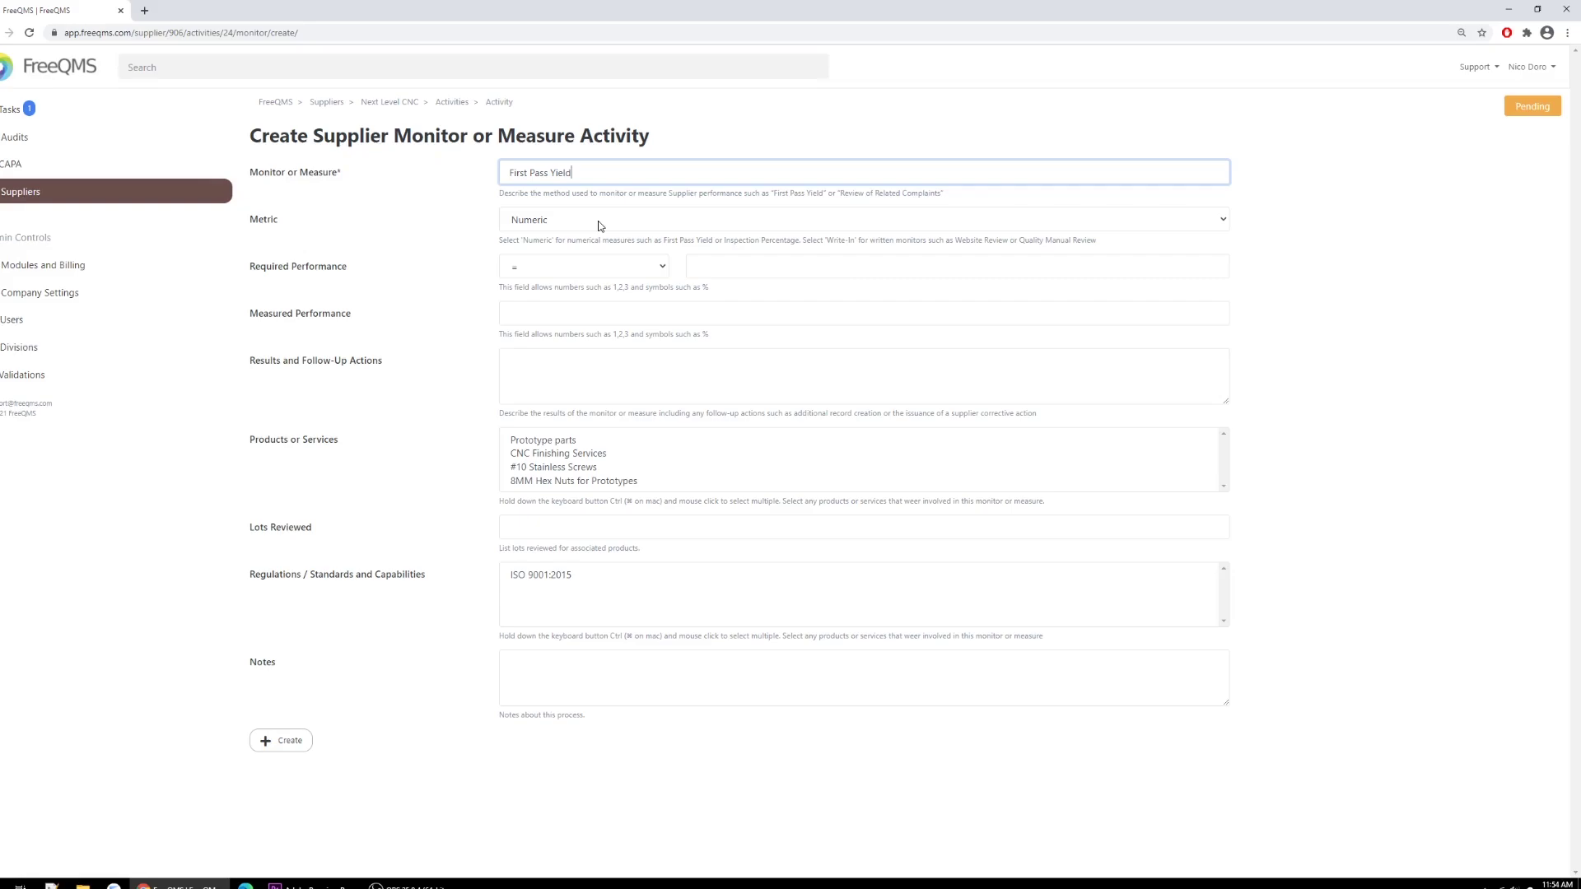
Set required performance to ≥ 90% and measured performance to 91%.
left_click(545, 267)
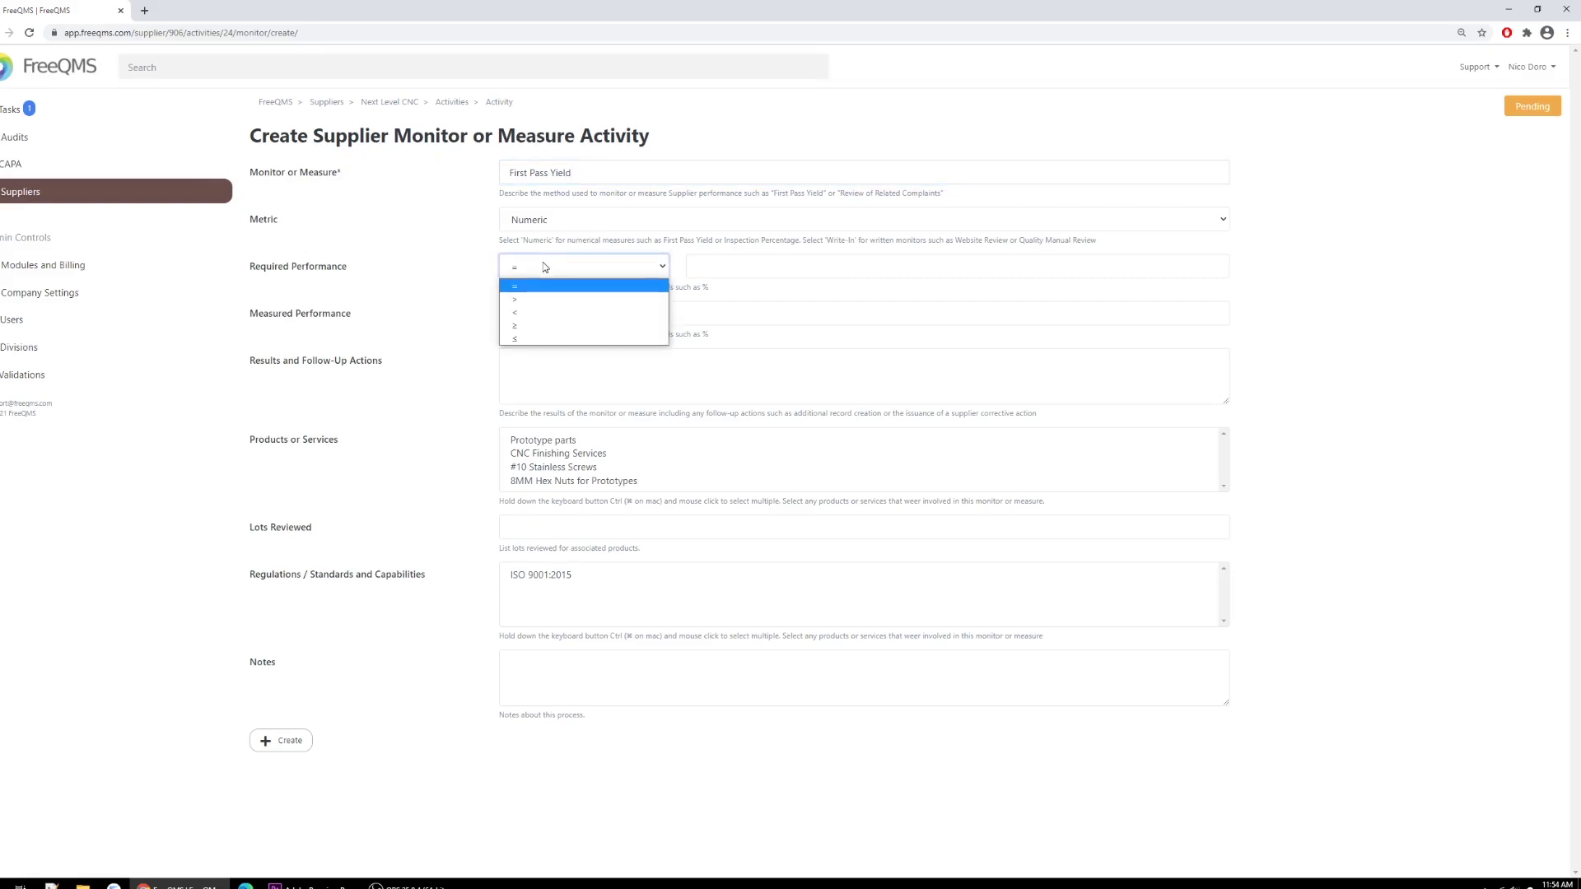
left_click(527, 325)
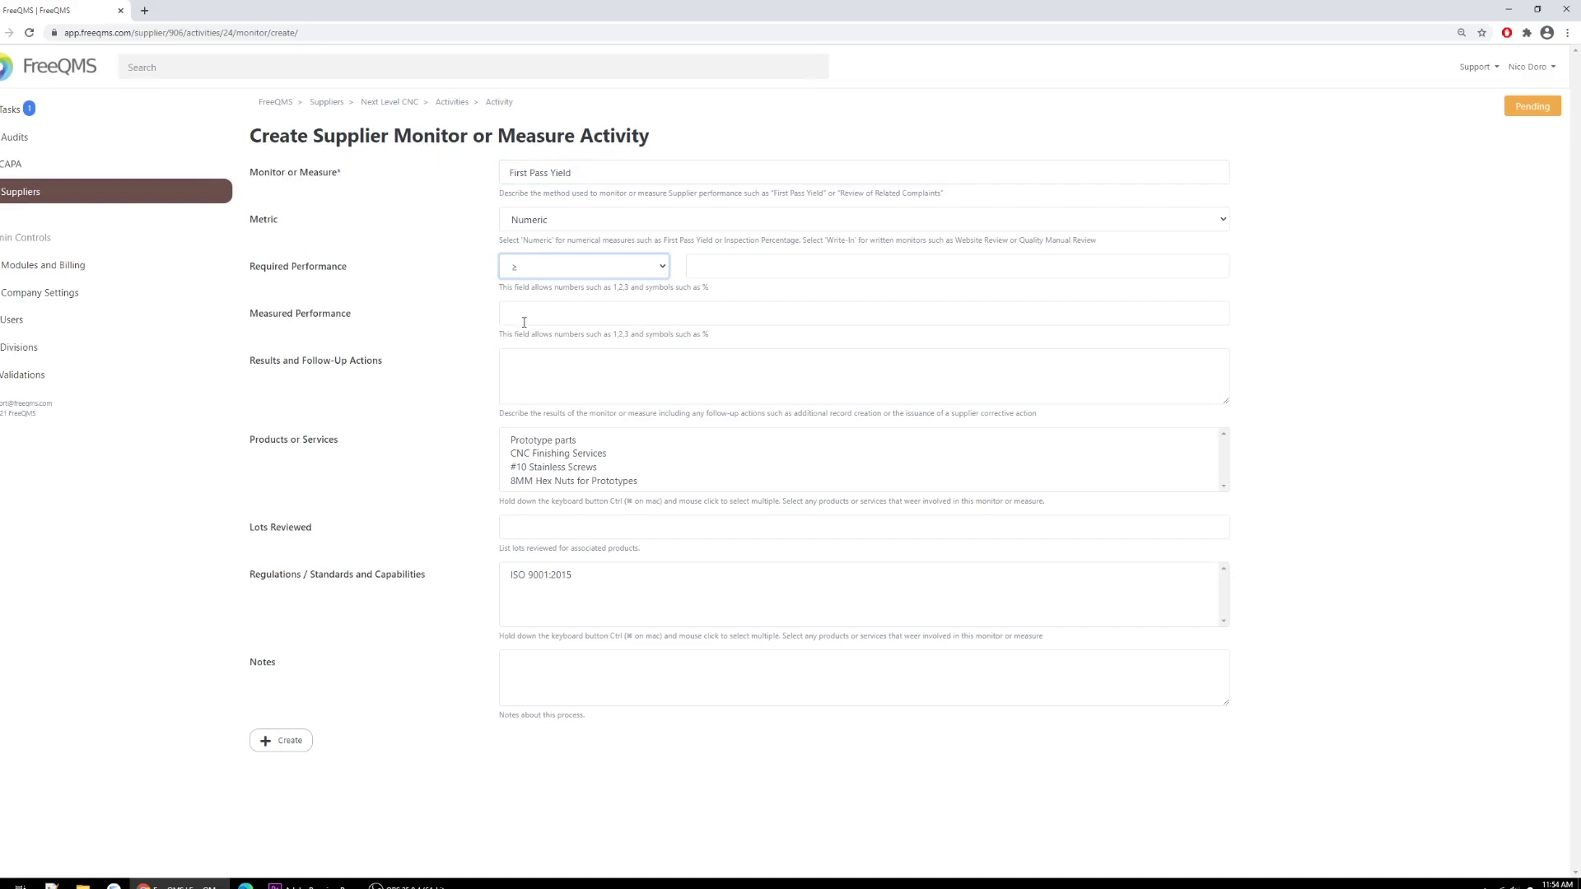
left_click(714, 273)
type("90")
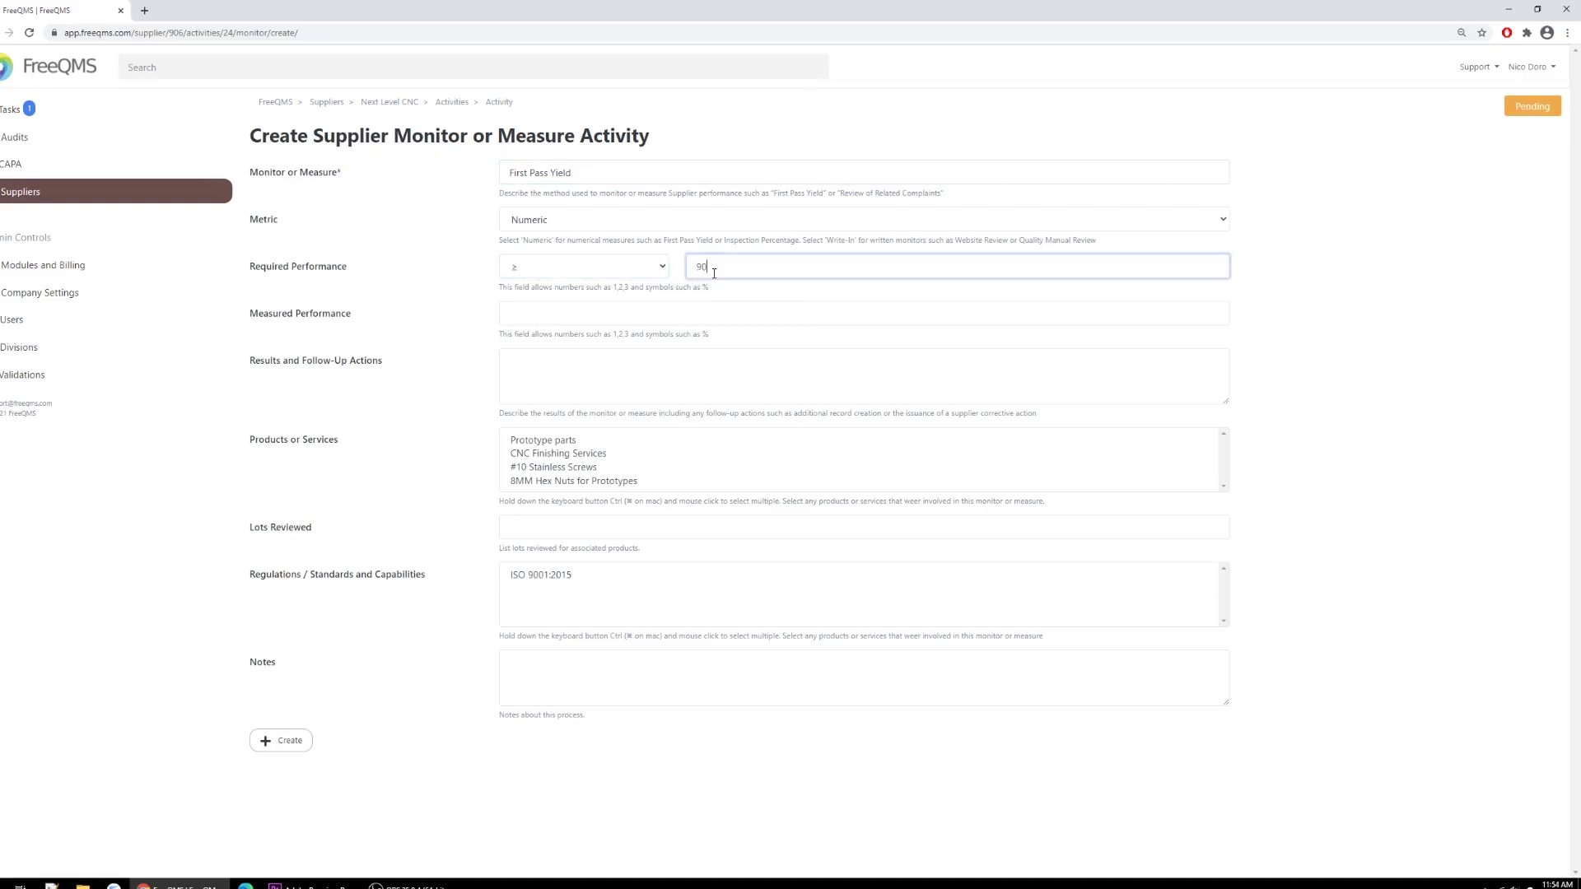
type("%")
left_click(641, 307)
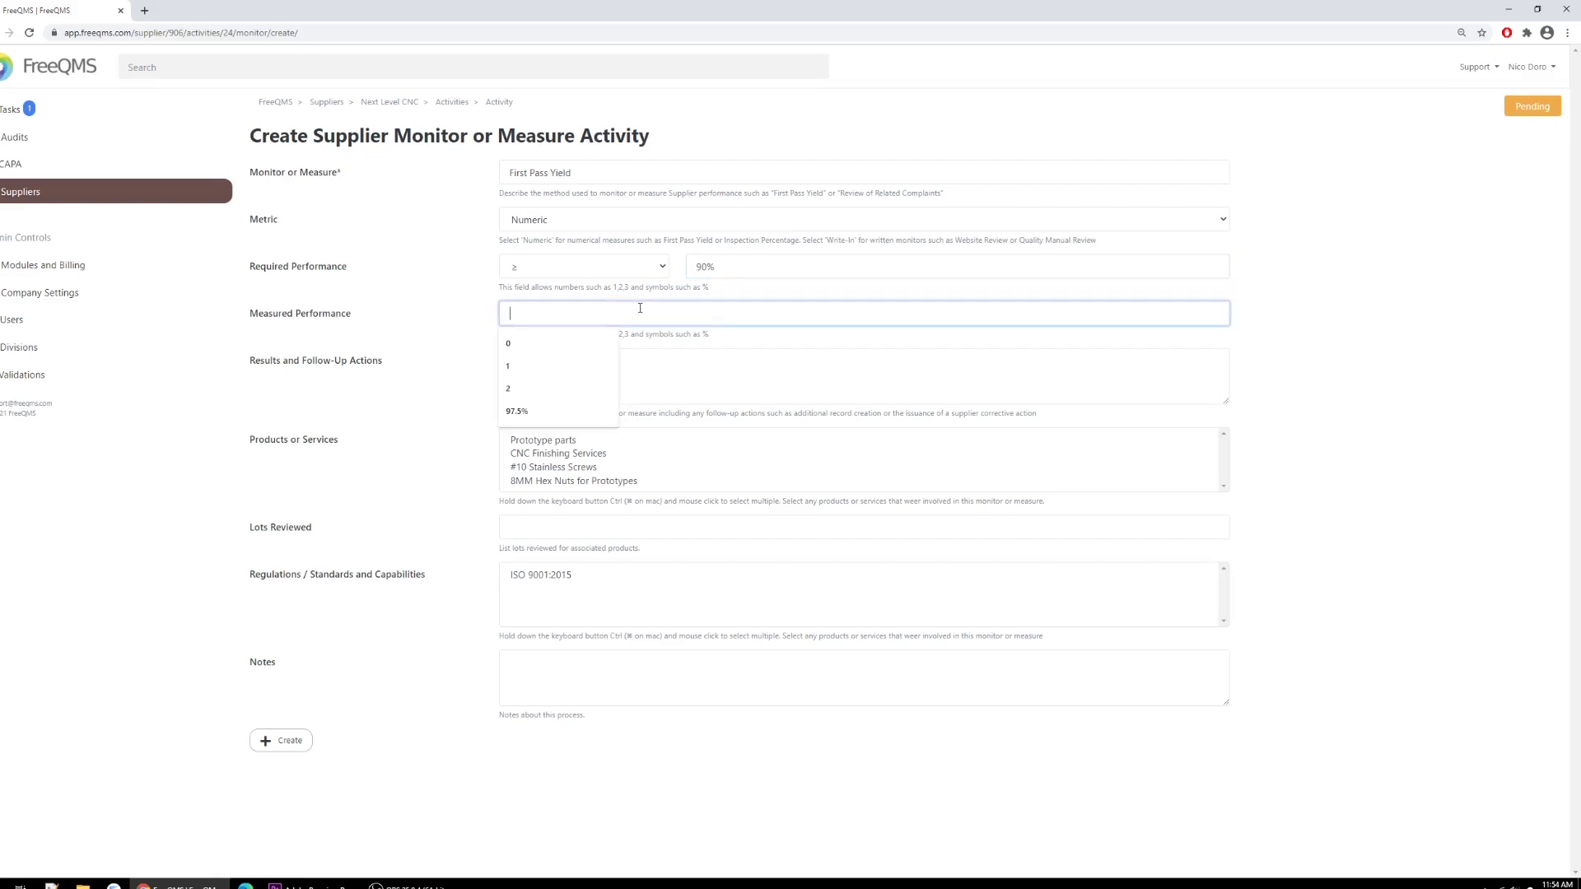
left_click(616, 288)
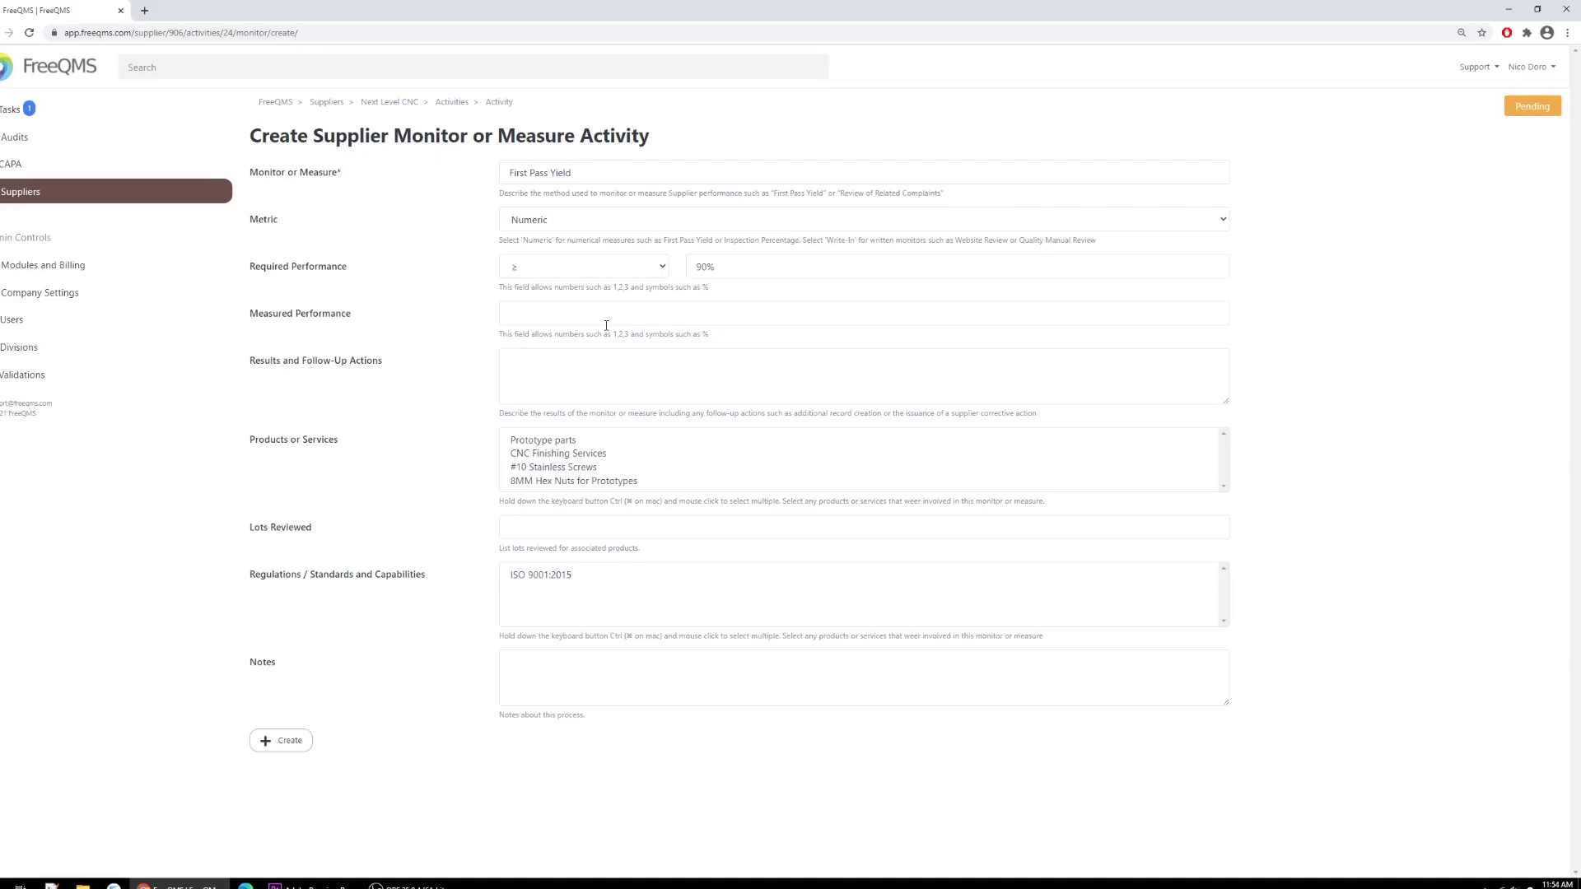
left_click(601, 324)
type("91%")
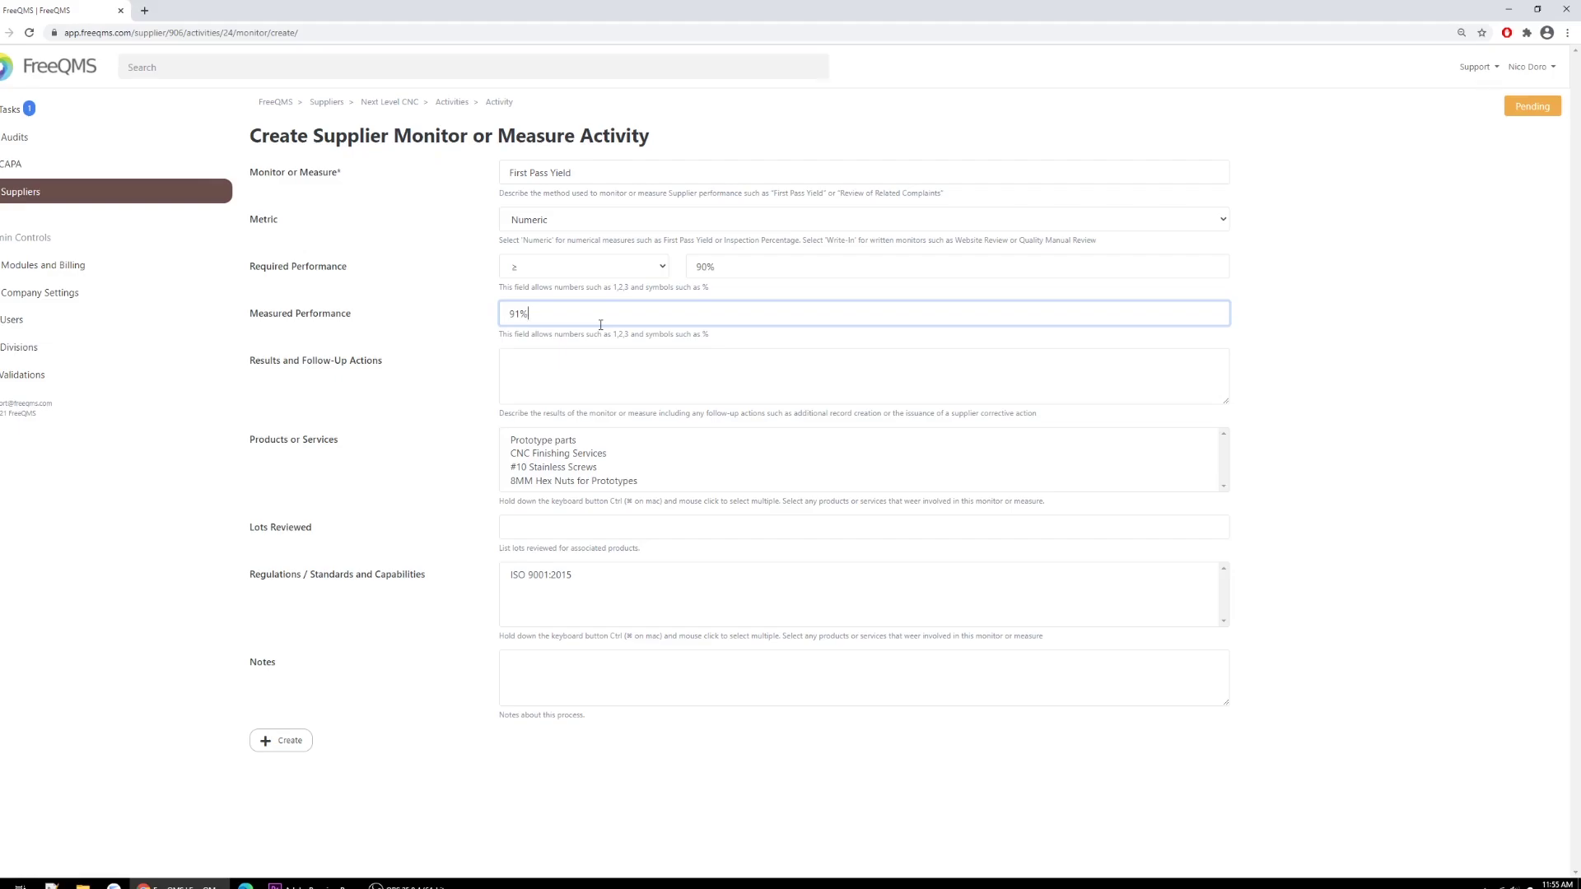
Enter the result 'First pass yield is above requirement. No further action required.'.
left_click(569, 360)
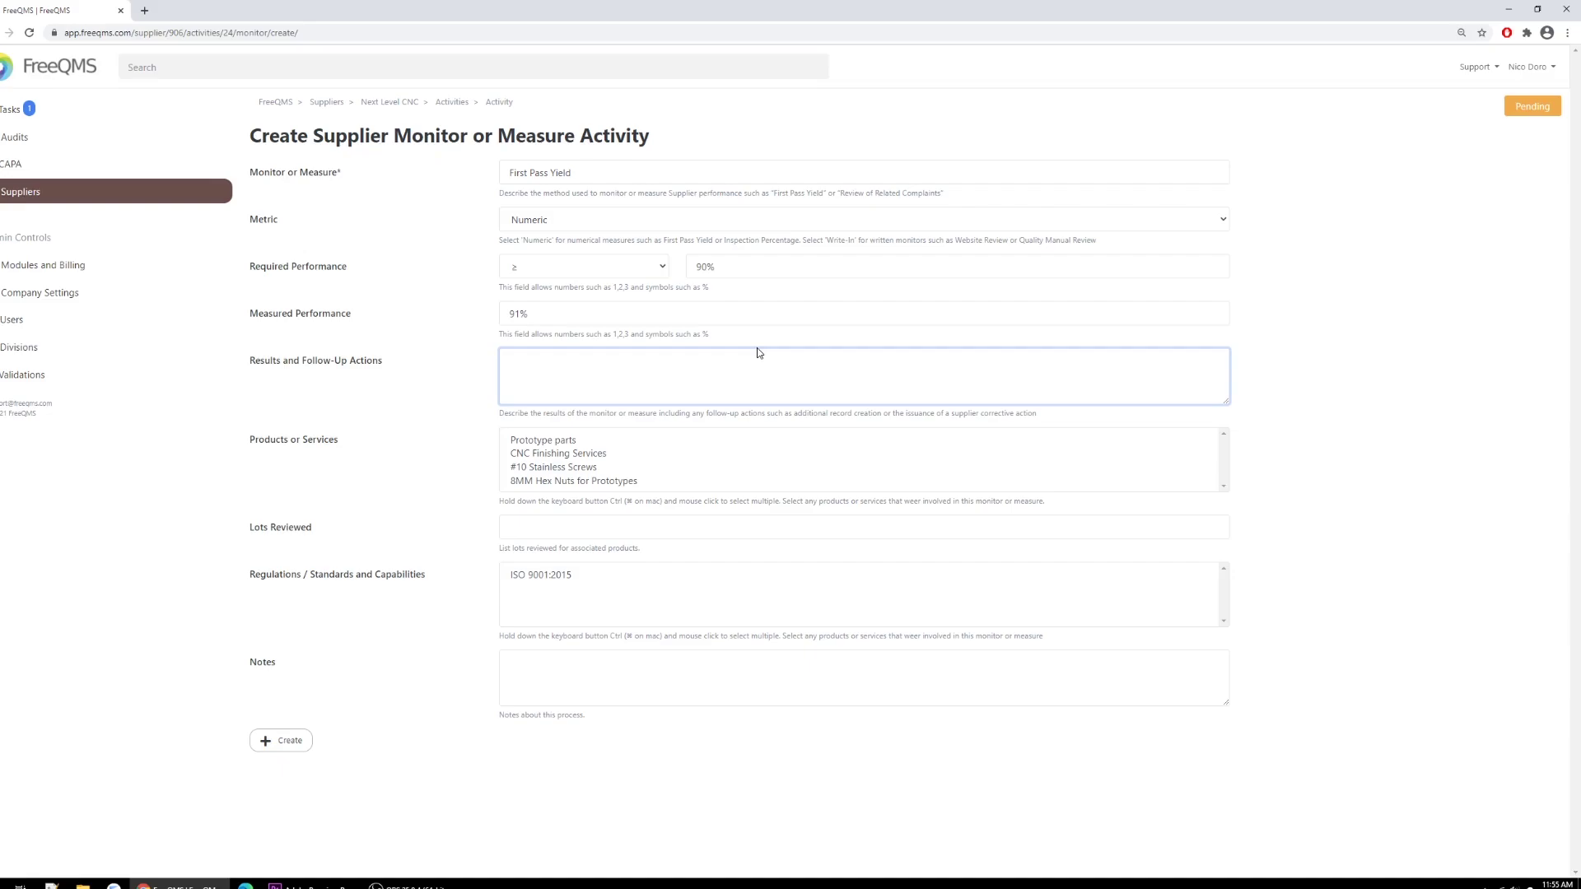
type("First pass yield is above requirement. No further action required.")
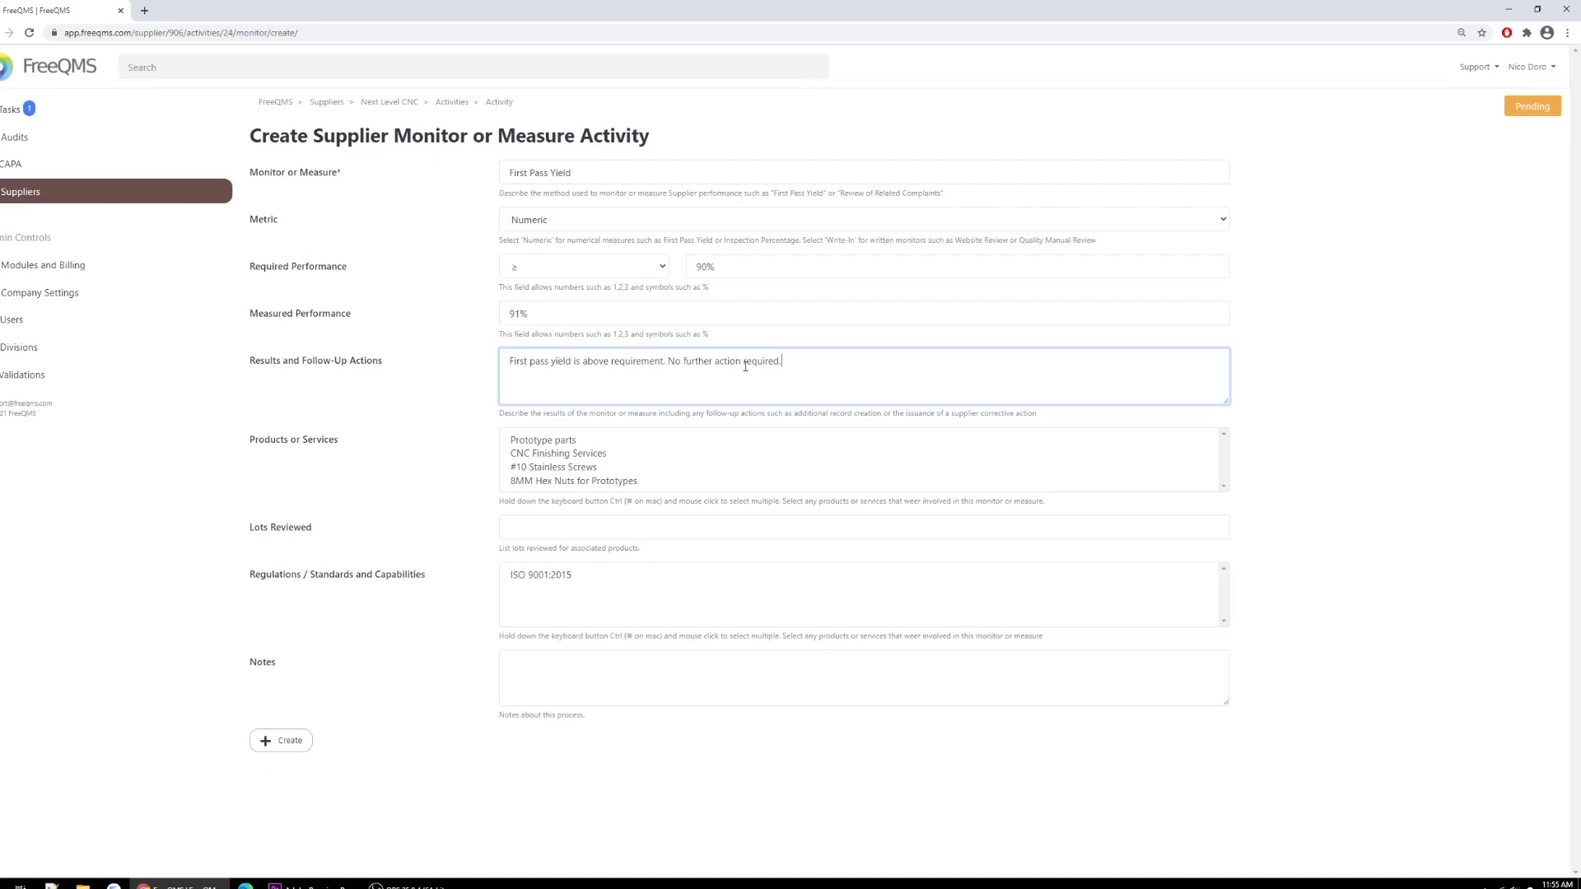
Select Prototype parts, lot L1201 and ISO 9001:2015, and enter N/A as notes.
left_click(566, 445)
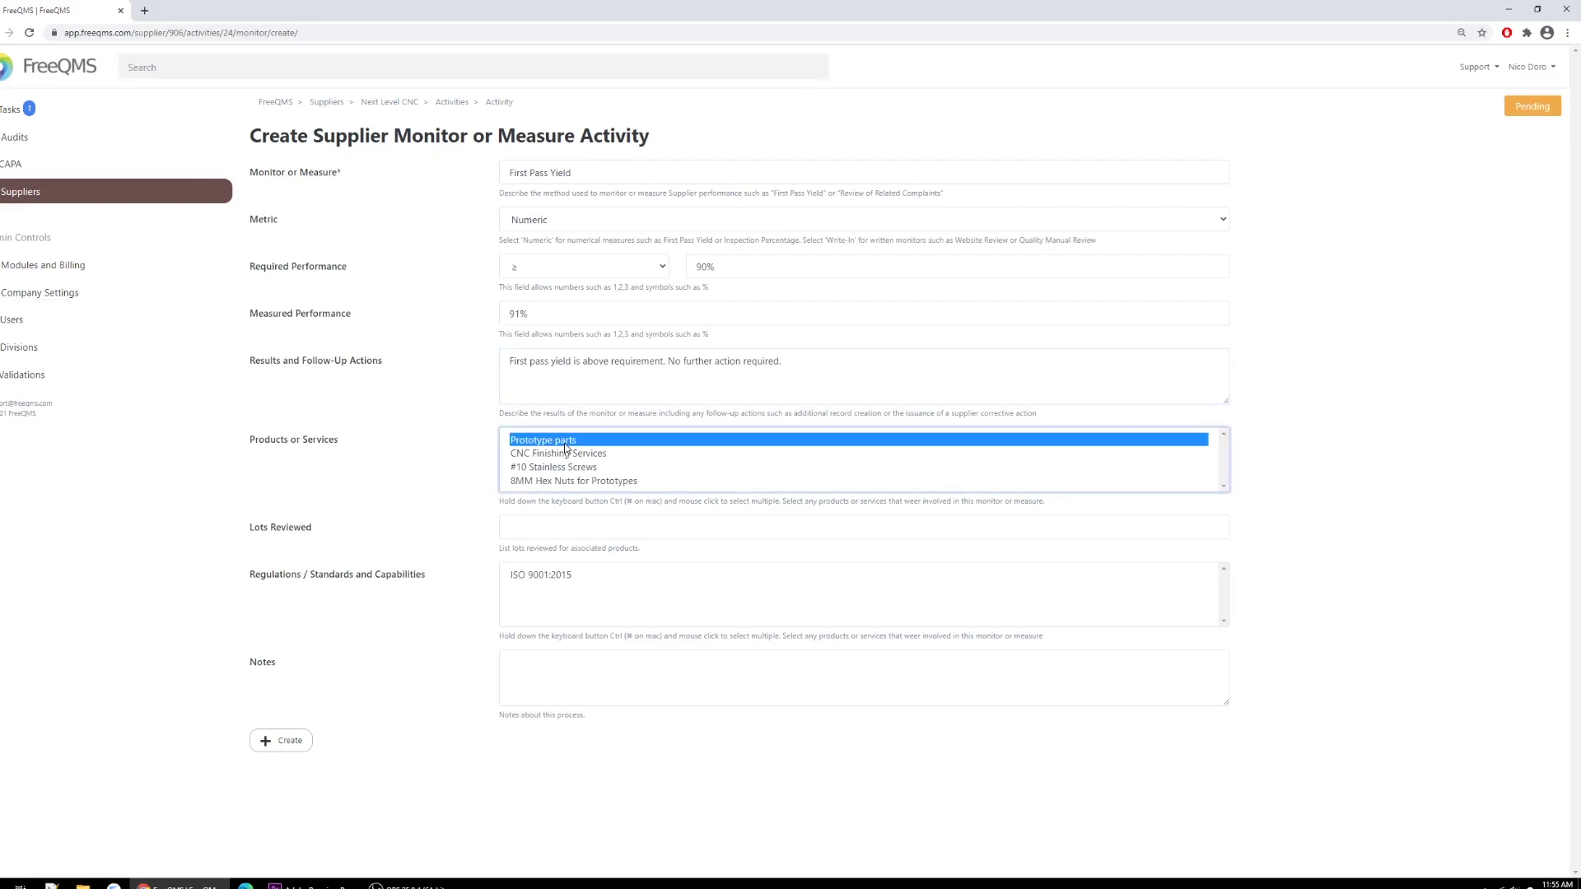
left_click(542, 537)
type("L1")
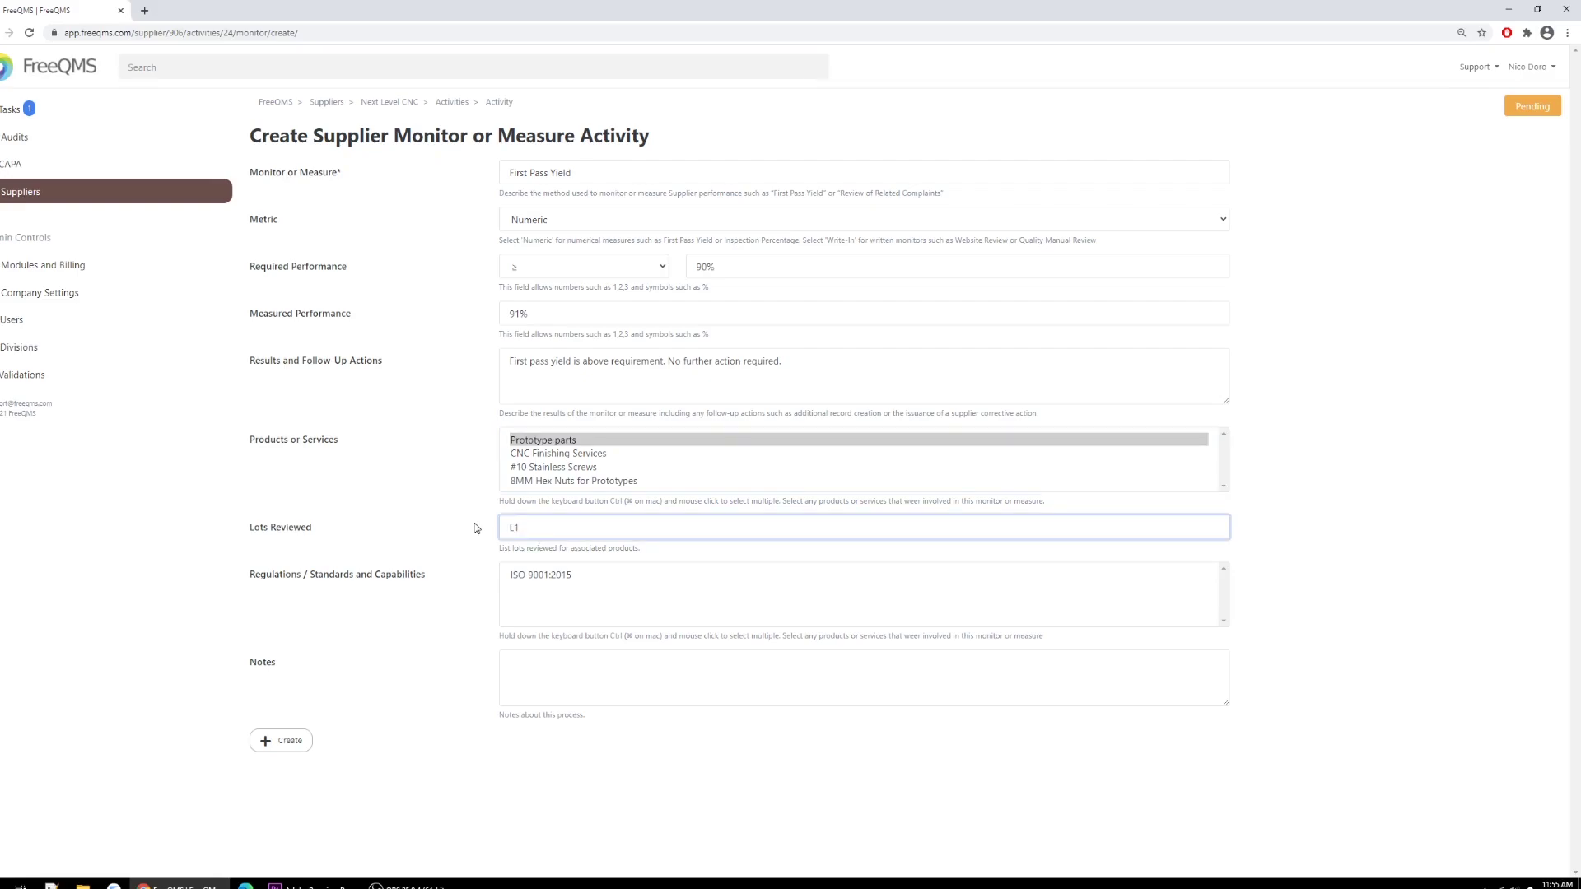
type("201")
left_click(576, 575)
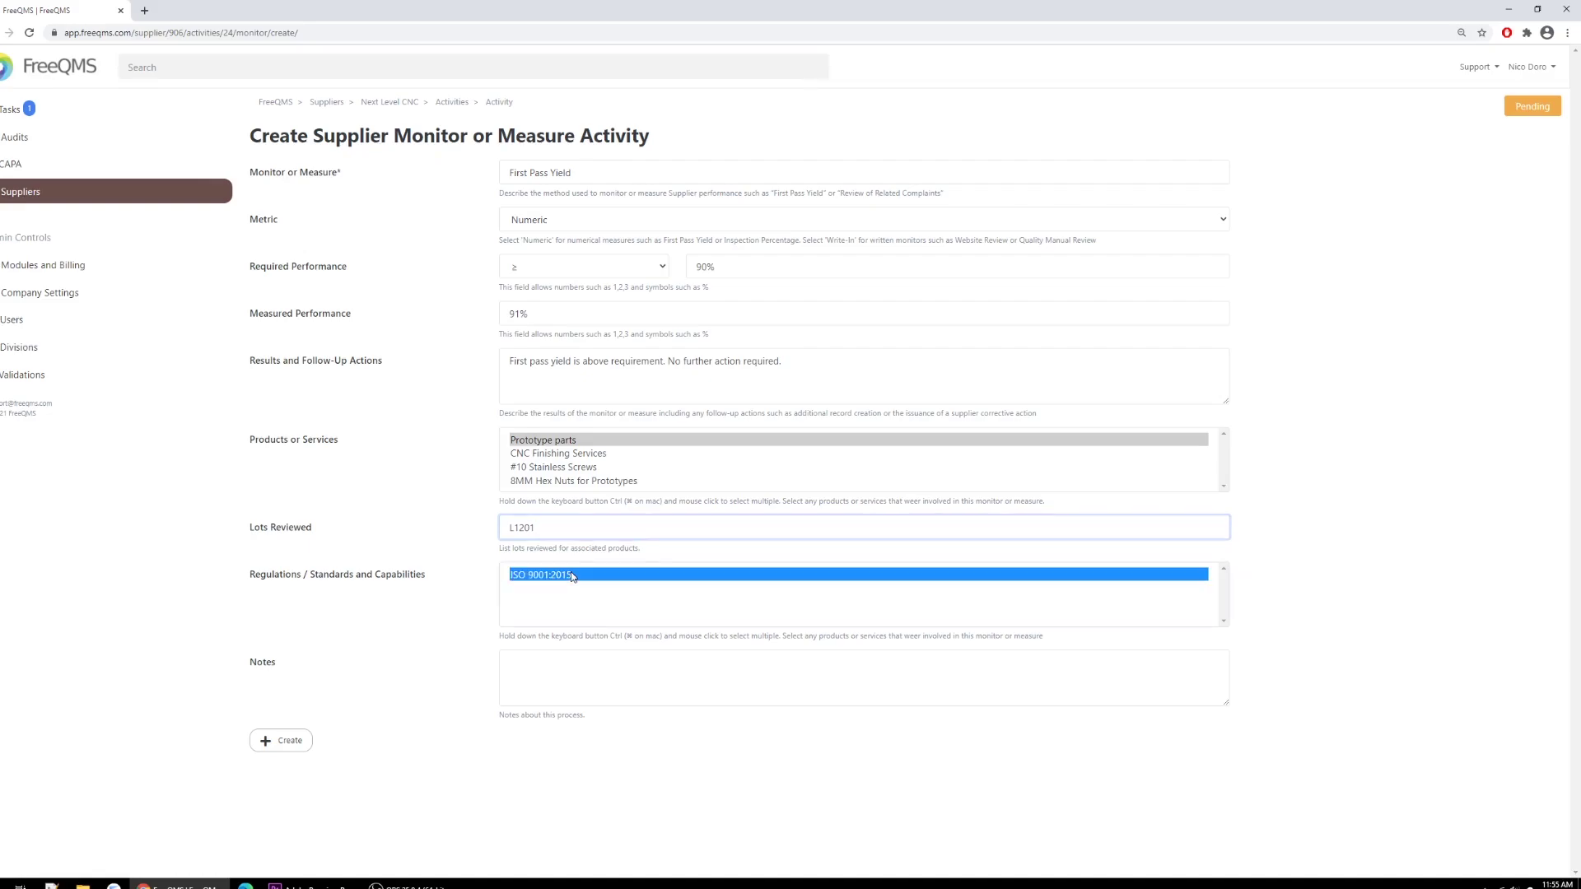
left_click(553, 657)
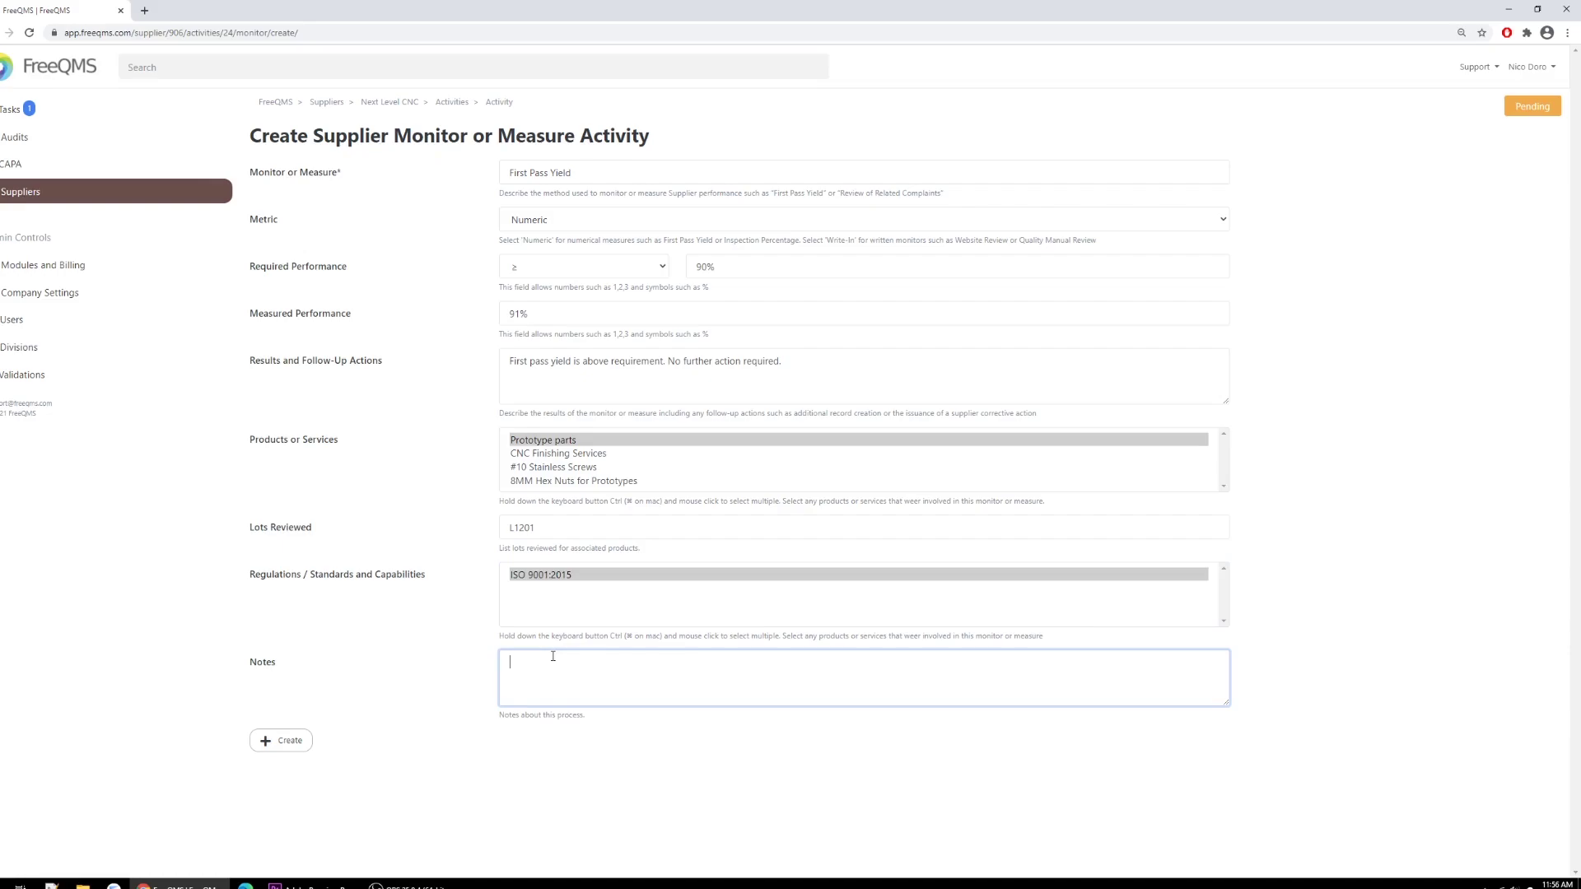
type("N/A")
Create the First Pass Yield monitor entry on activity 24.
left_click(281, 741)
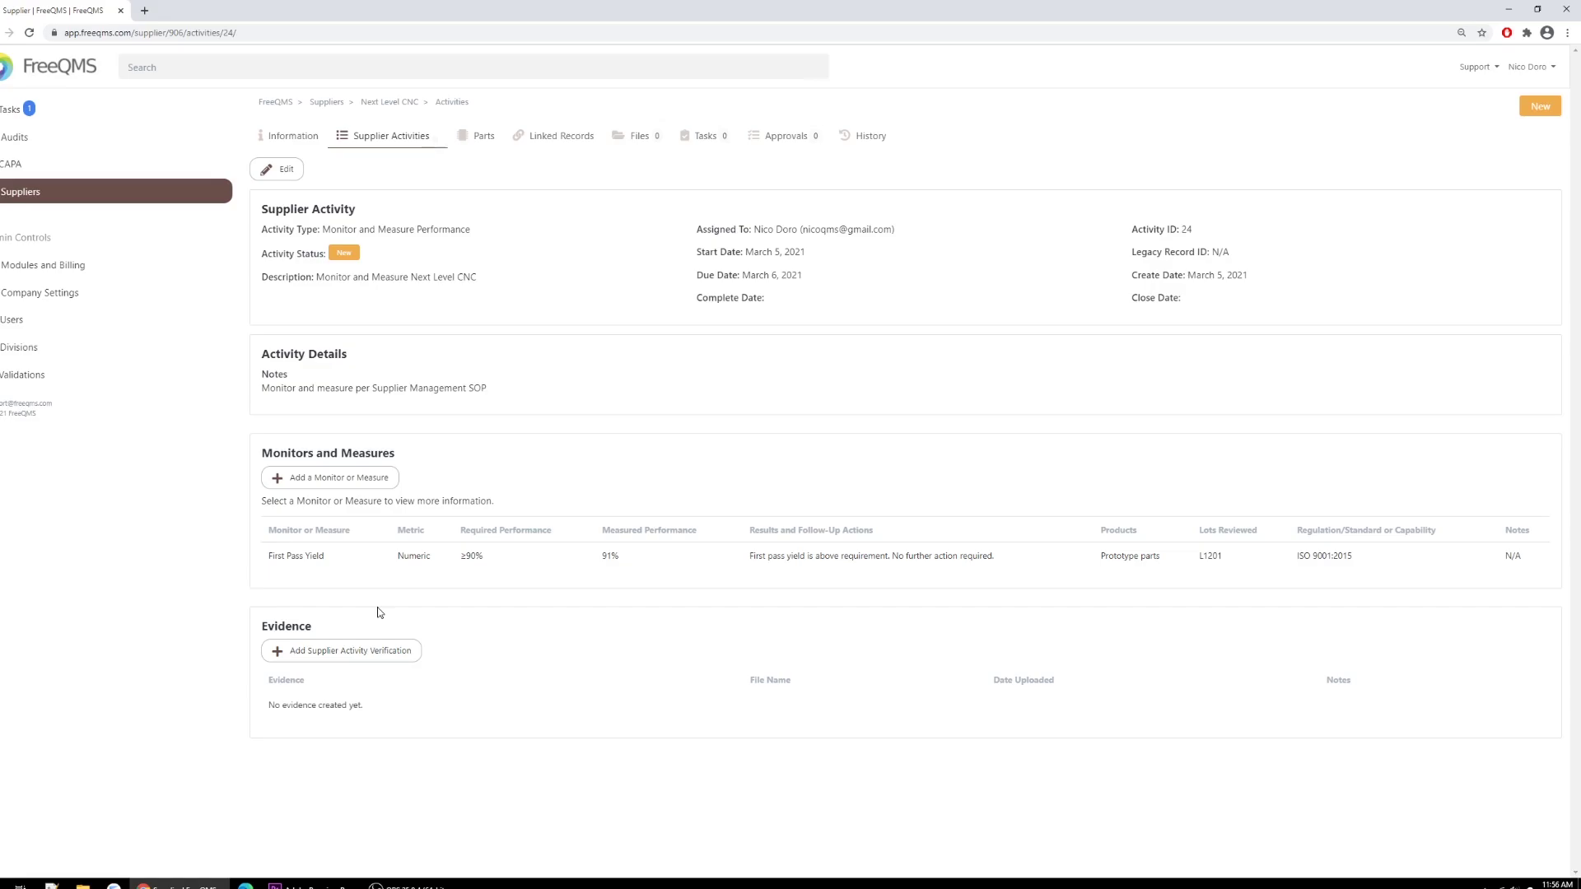
Create evidence 'Reviewed as part of first pass yield' with UserManual.pdf attached and a lot history file note.
left_click(359, 654)
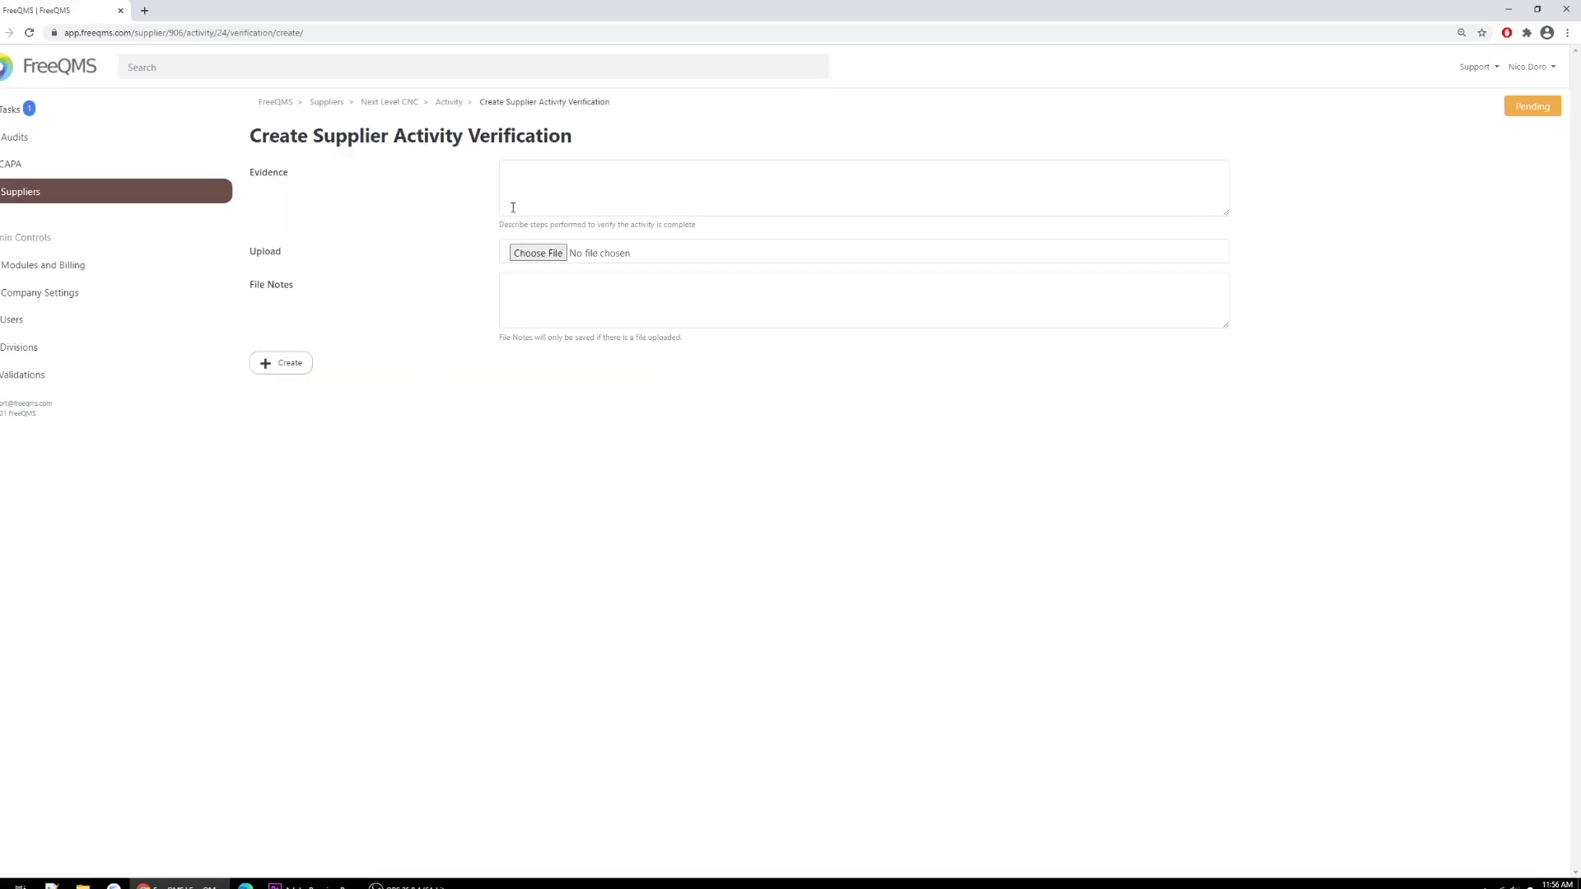
left_click(541, 201)
type("Reviewed ")
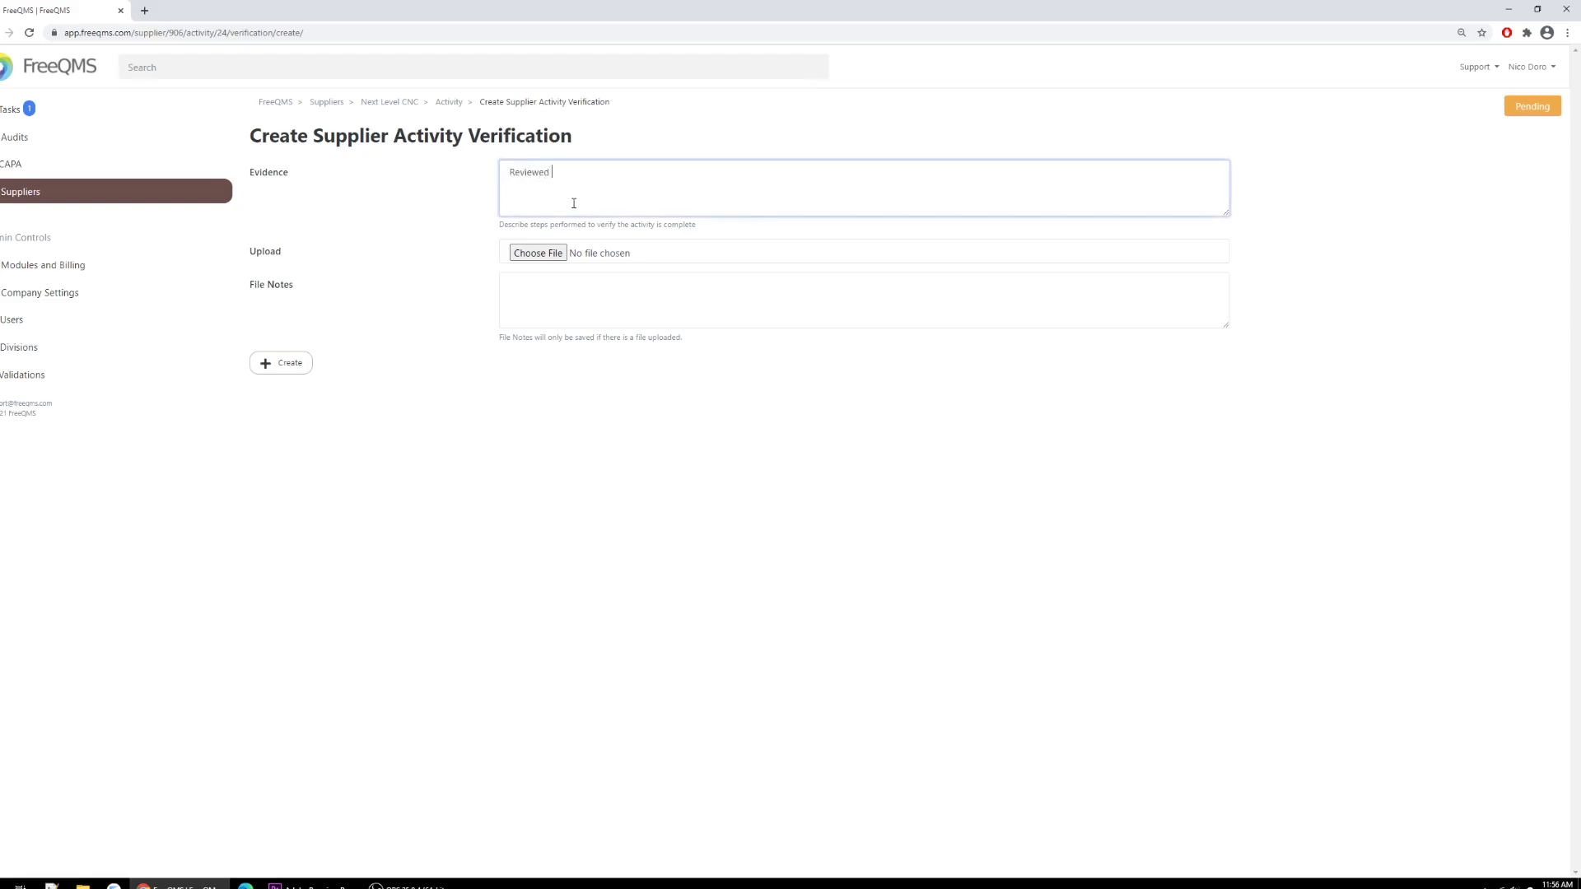
type("as part of first pass yield")
left_click(556, 257)
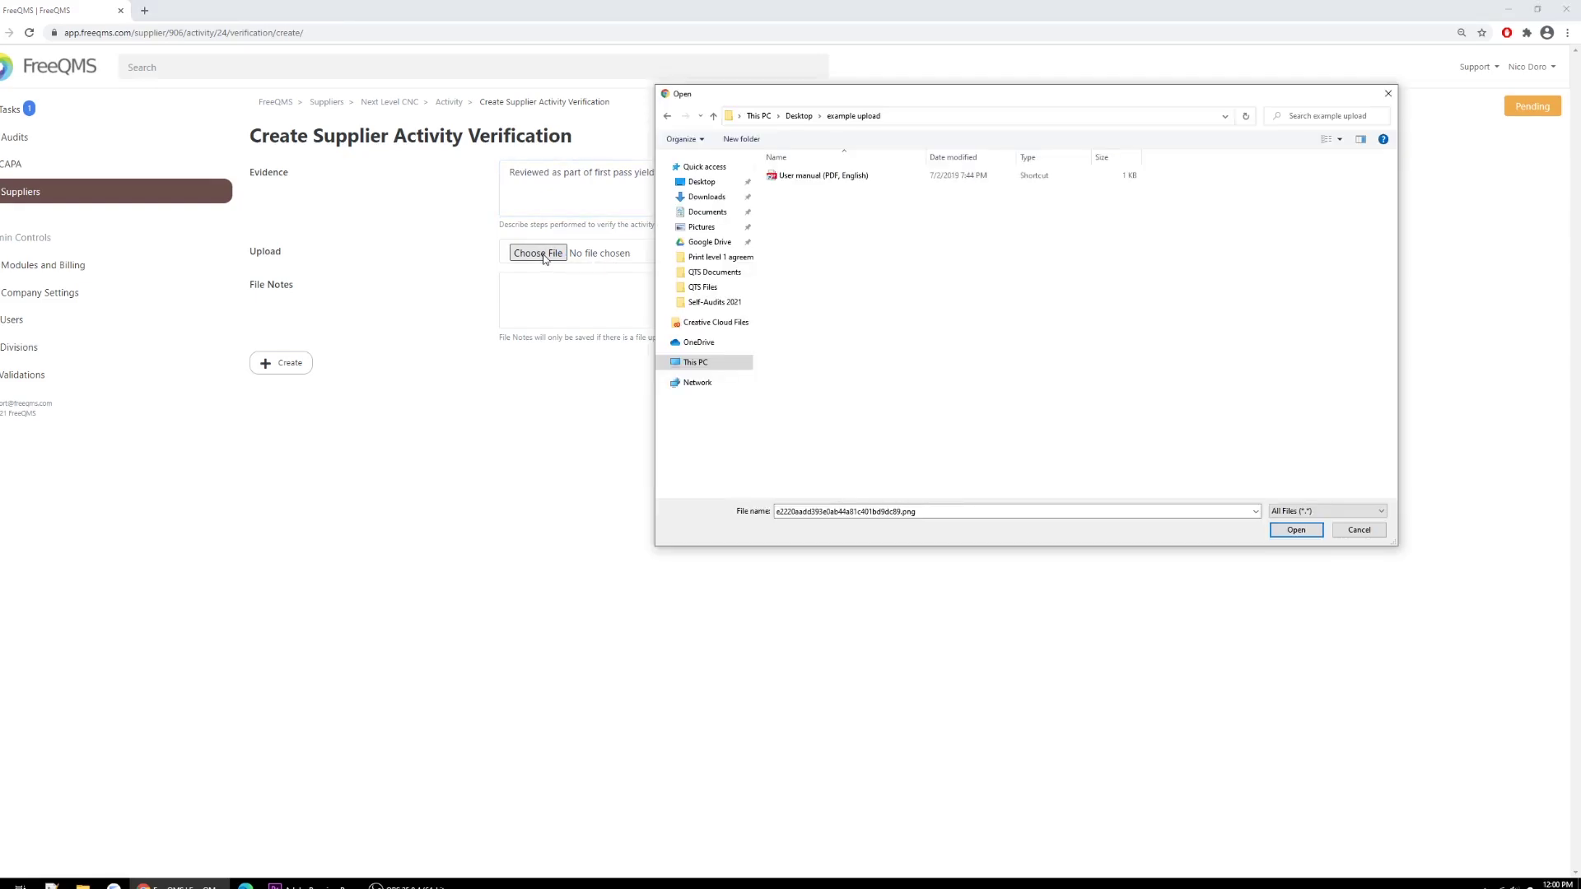
double_click(797, 177)
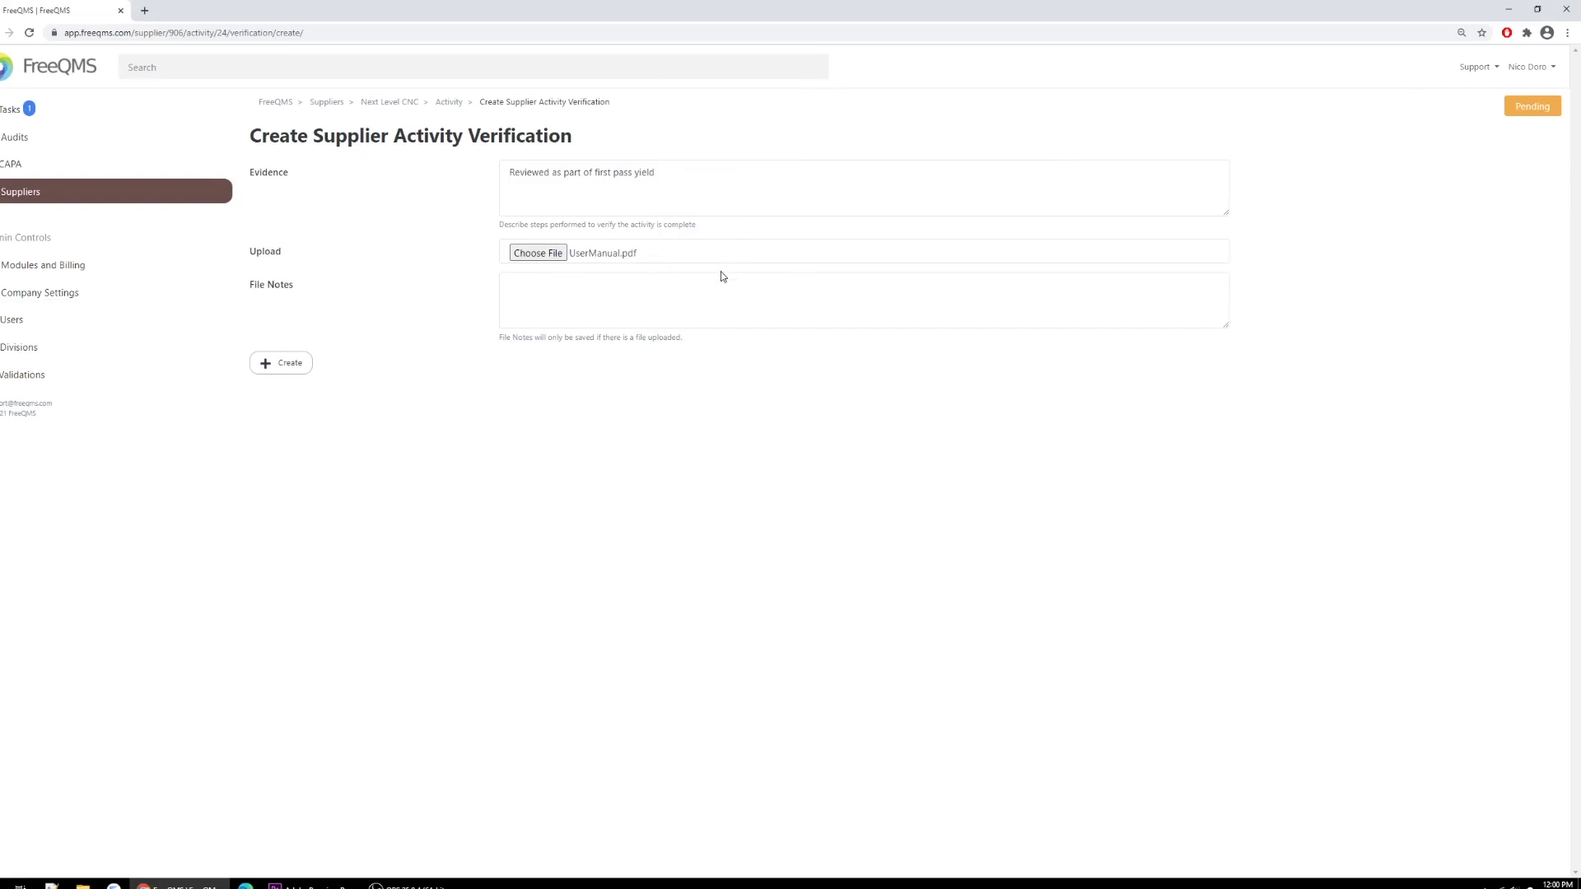
left_click(692, 314)
type("Lot History")
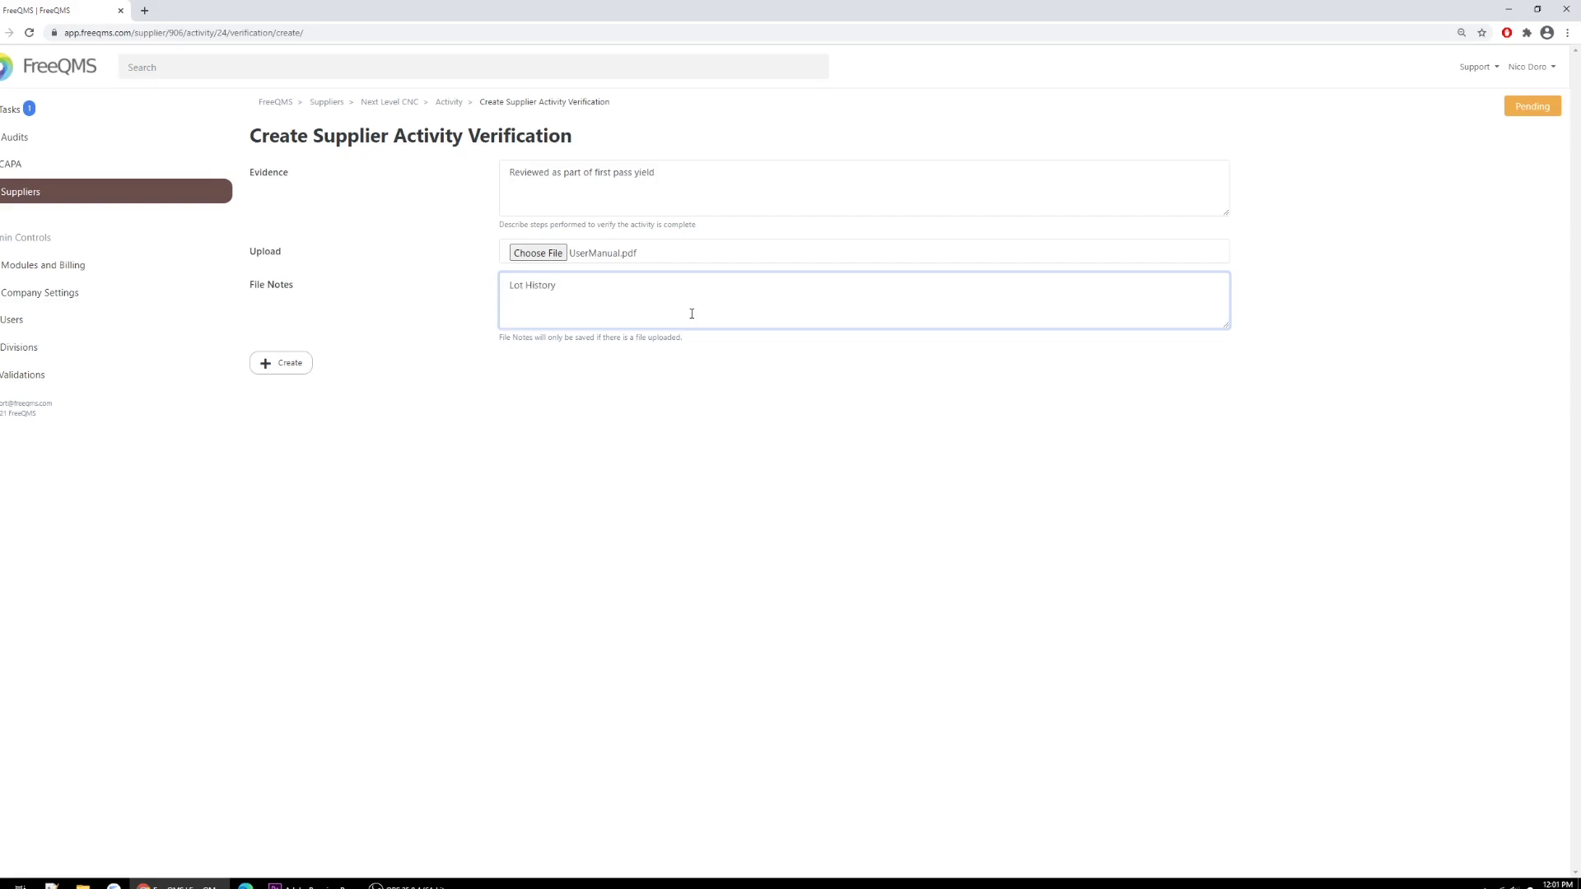
type(" Record for first pass of new product by this Supplier")
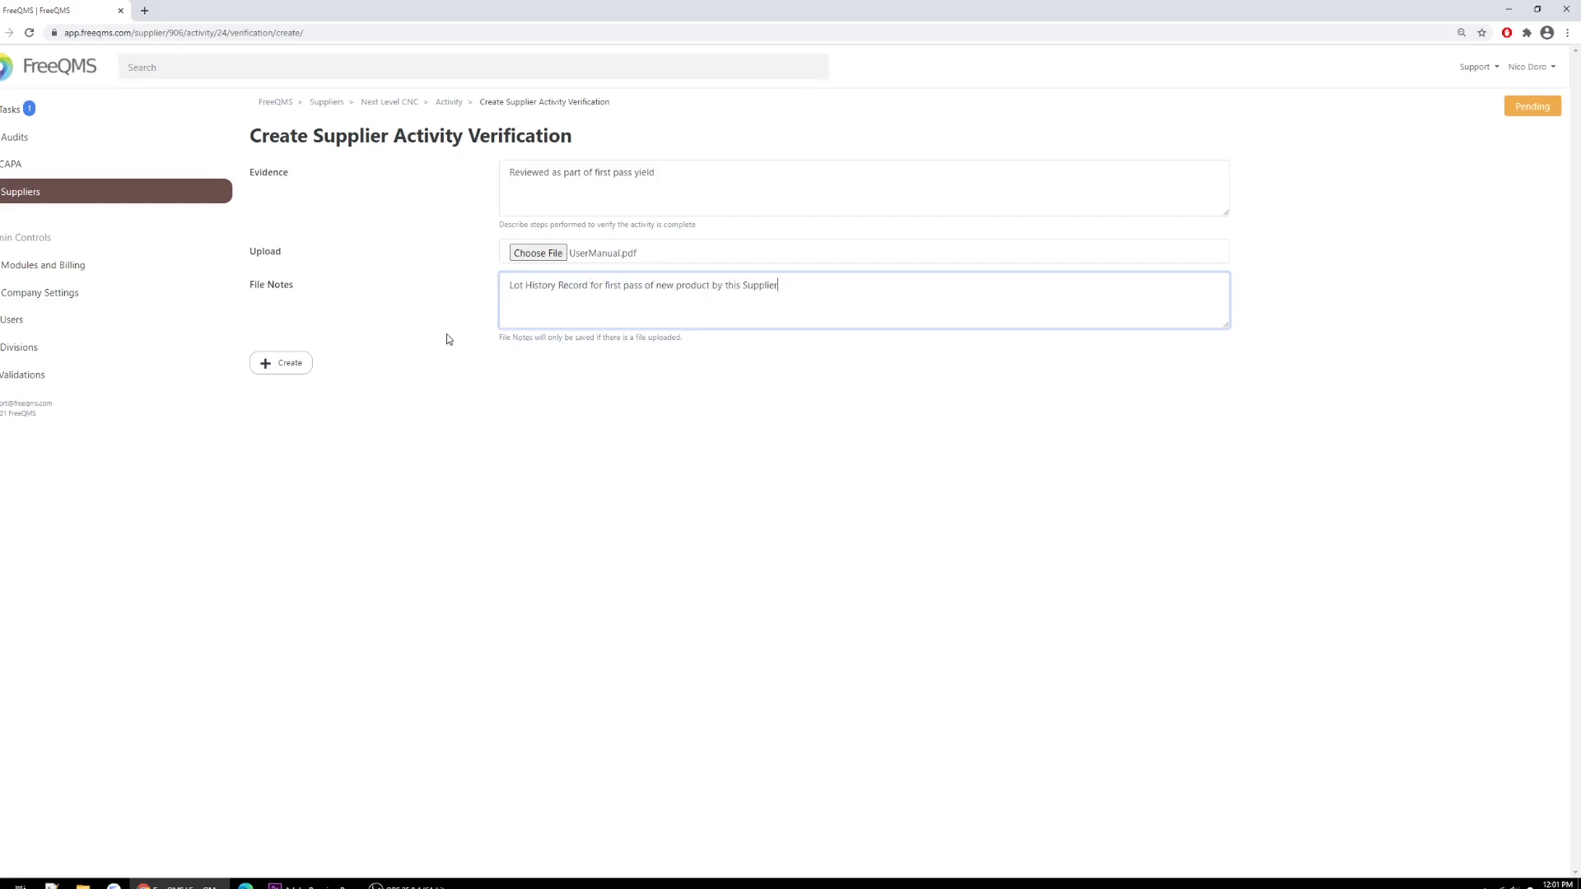
left_click(283, 367)
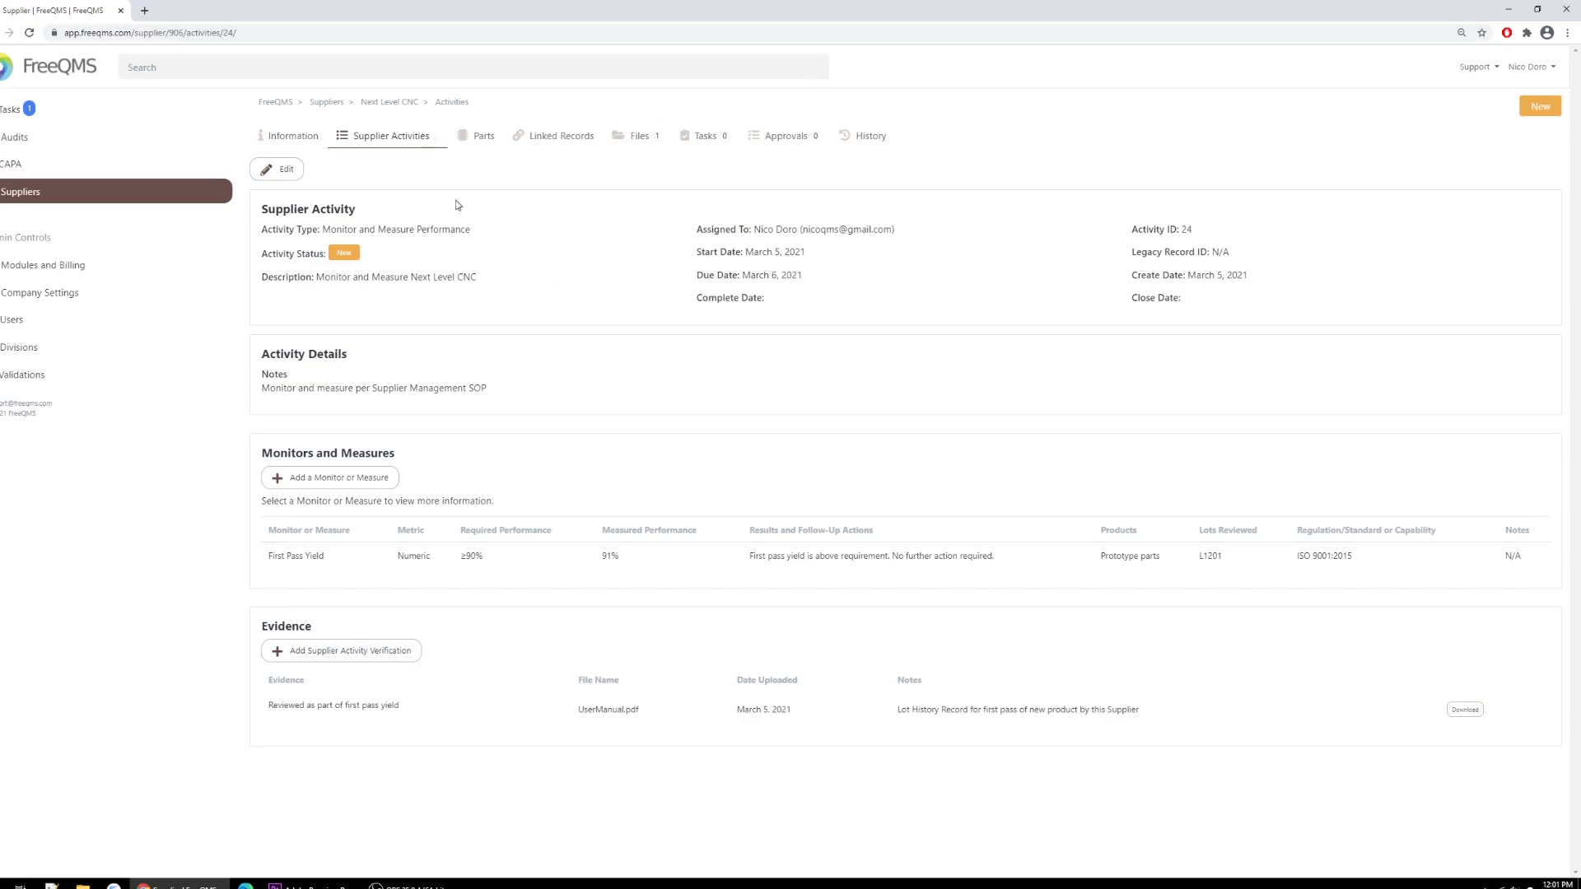
Change activity 24's status to Closed and save it.
left_click(276, 169)
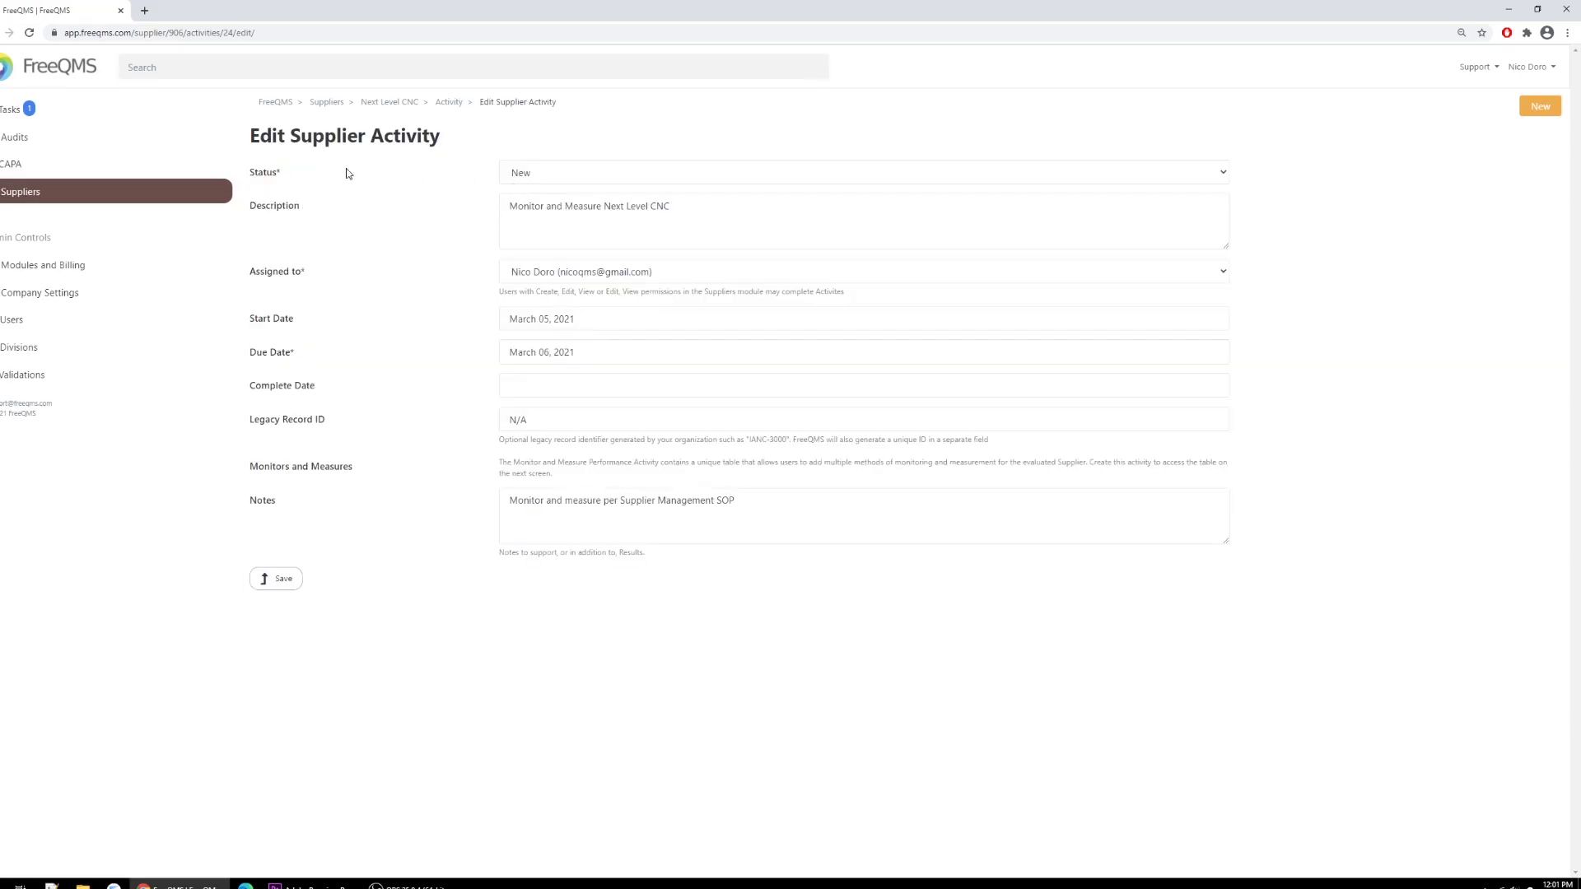
left_click(782, 179)
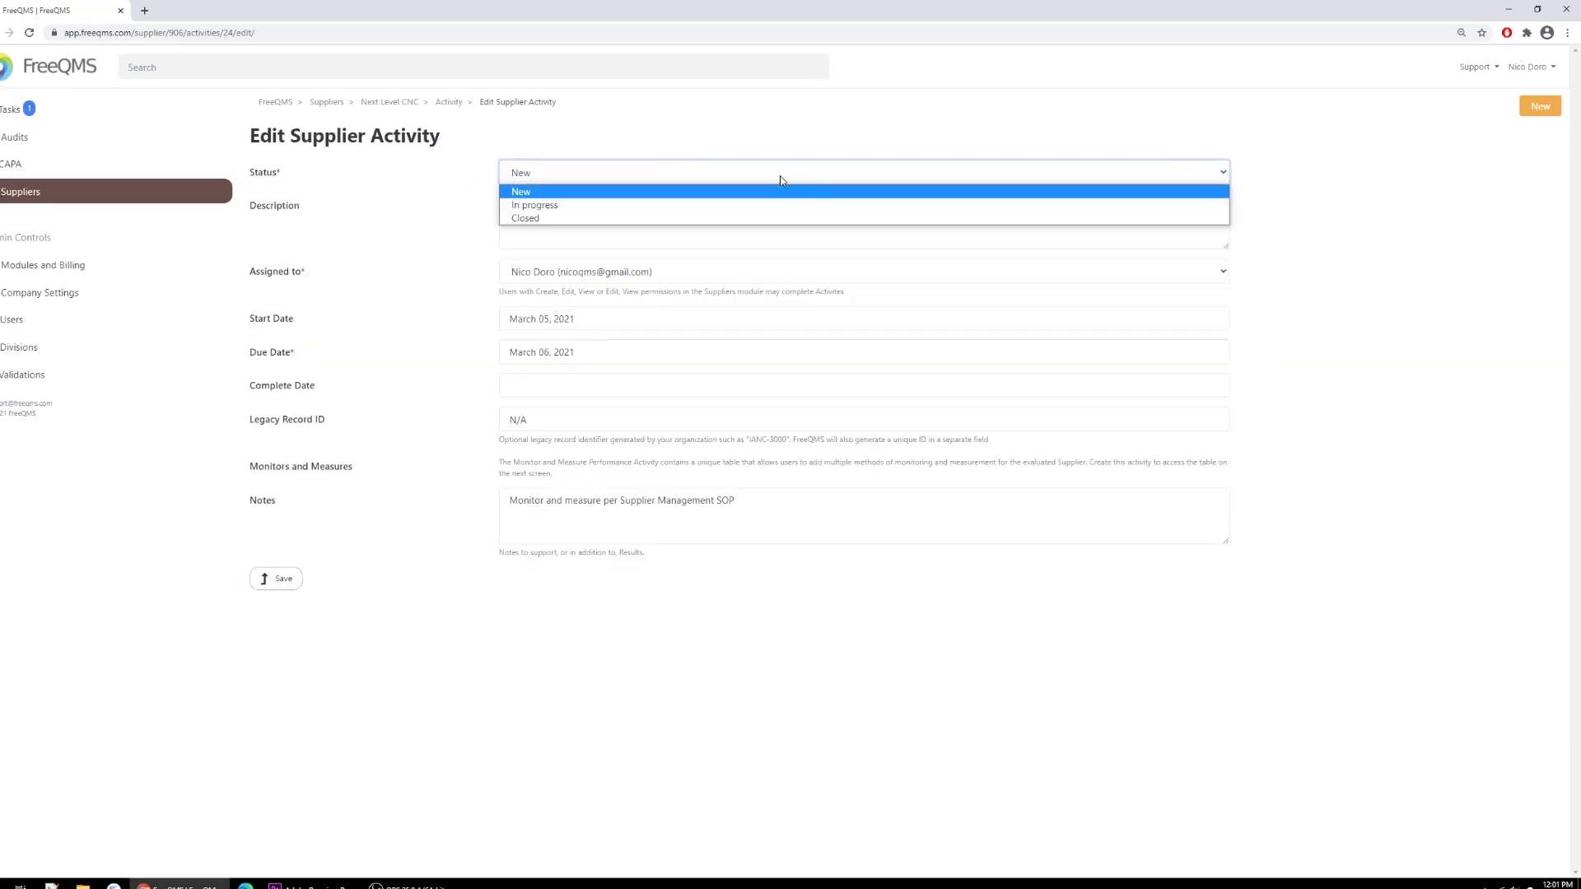
left_click(518, 217)
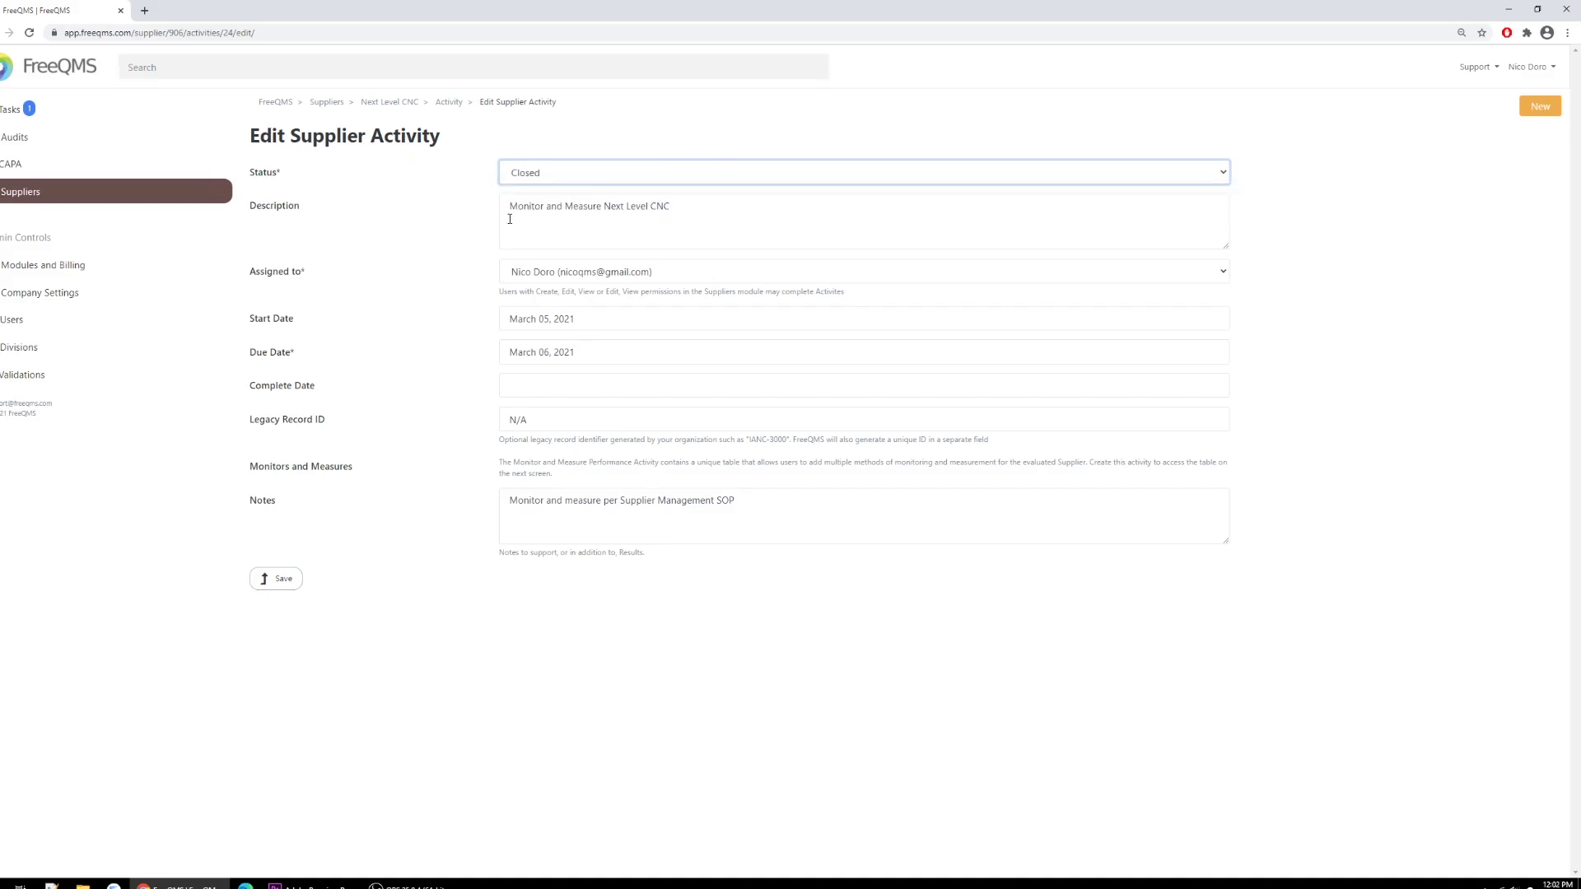
left_click(288, 585)
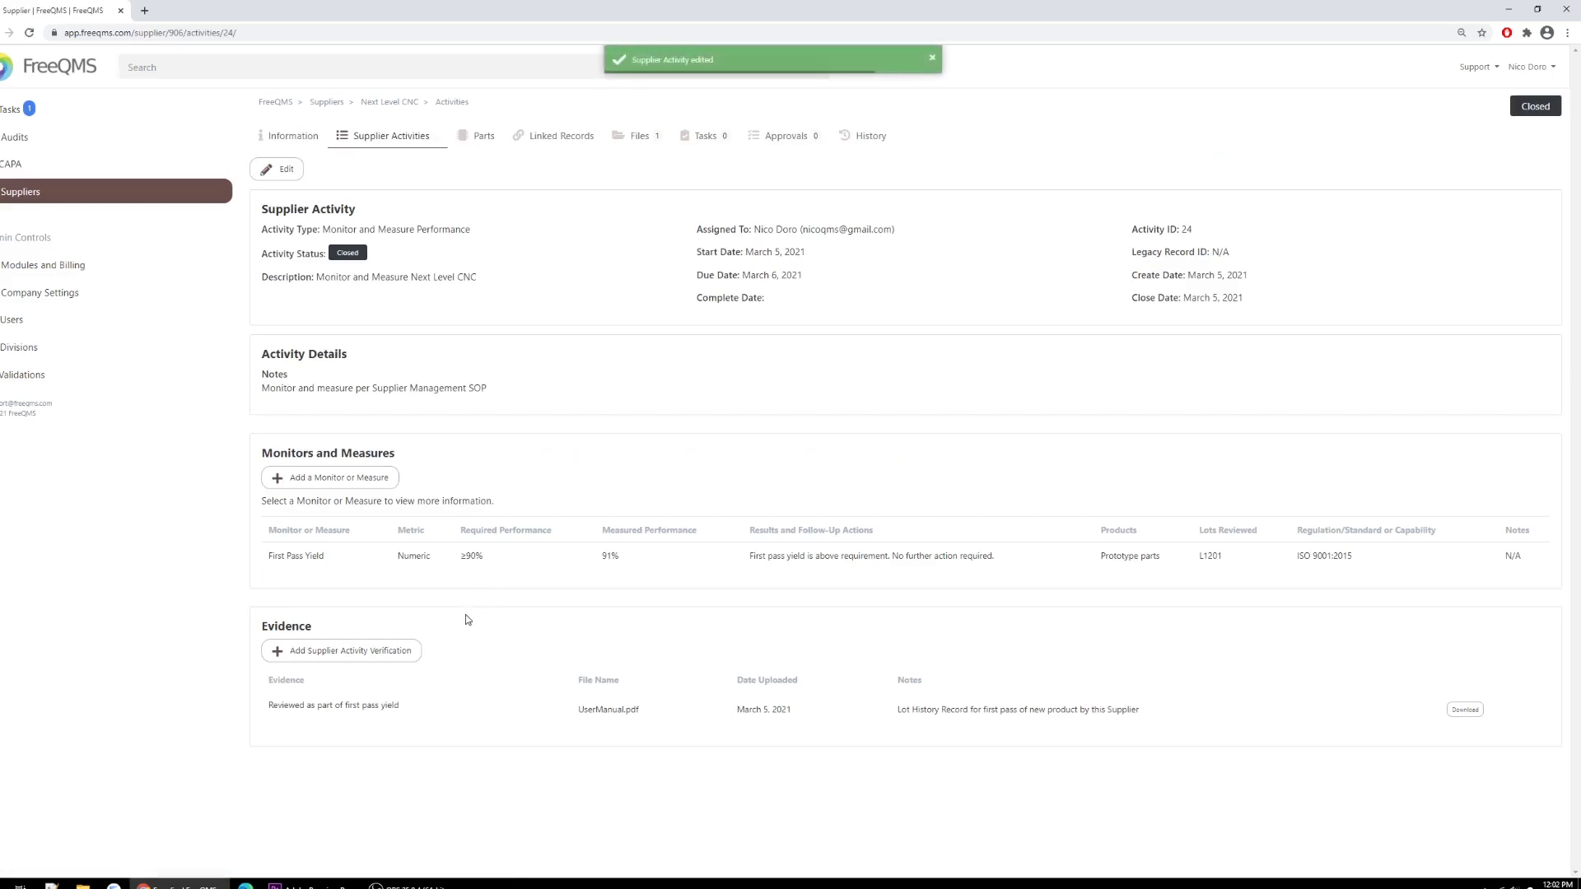